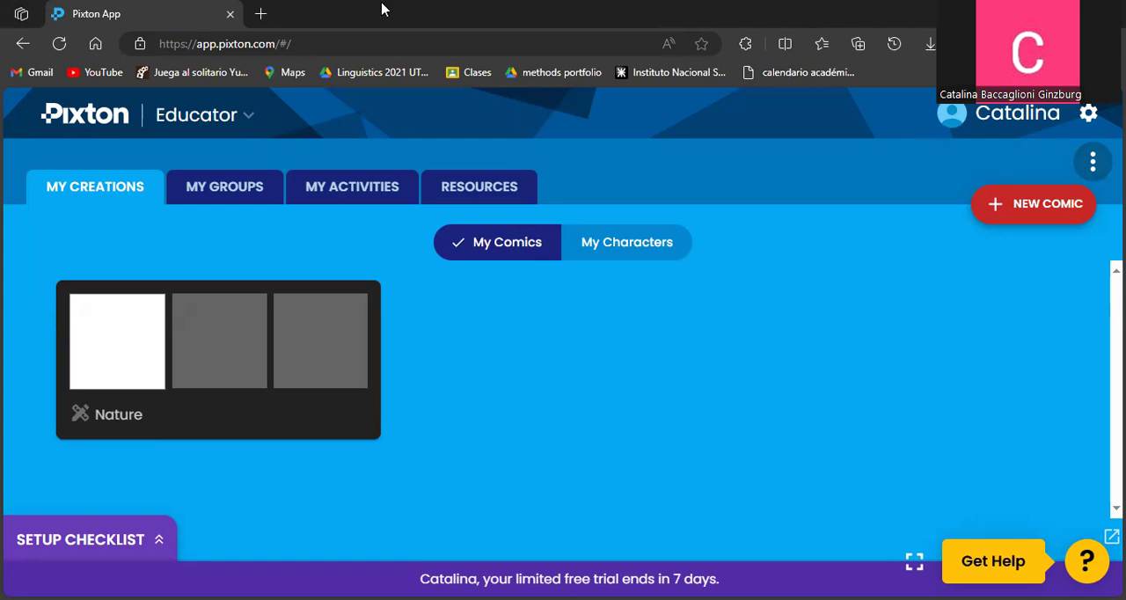
# Review the Solo and Educator account version comparison, then close it without changing the account.
pyautogui.click(192, 120)
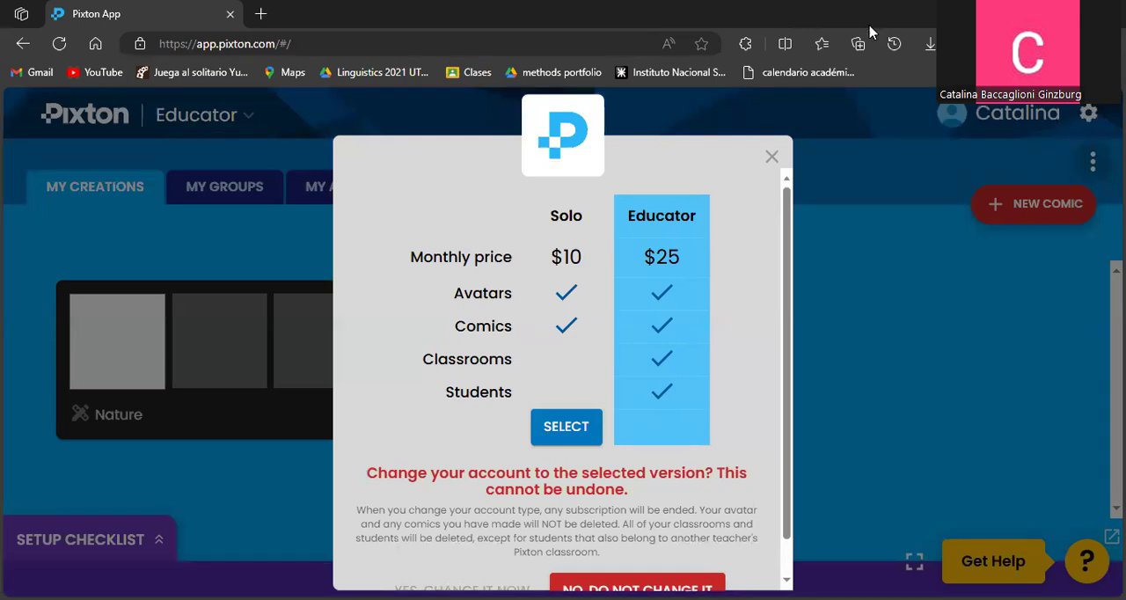
pyautogui.scroll(-1, 594, 412)
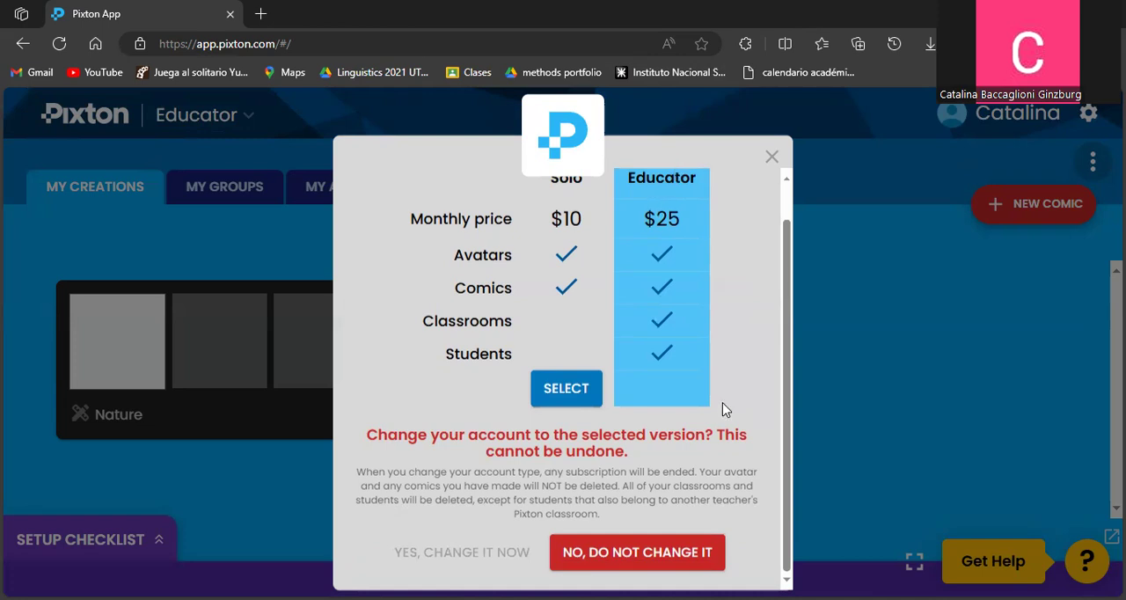
pyautogui.click(770, 158)
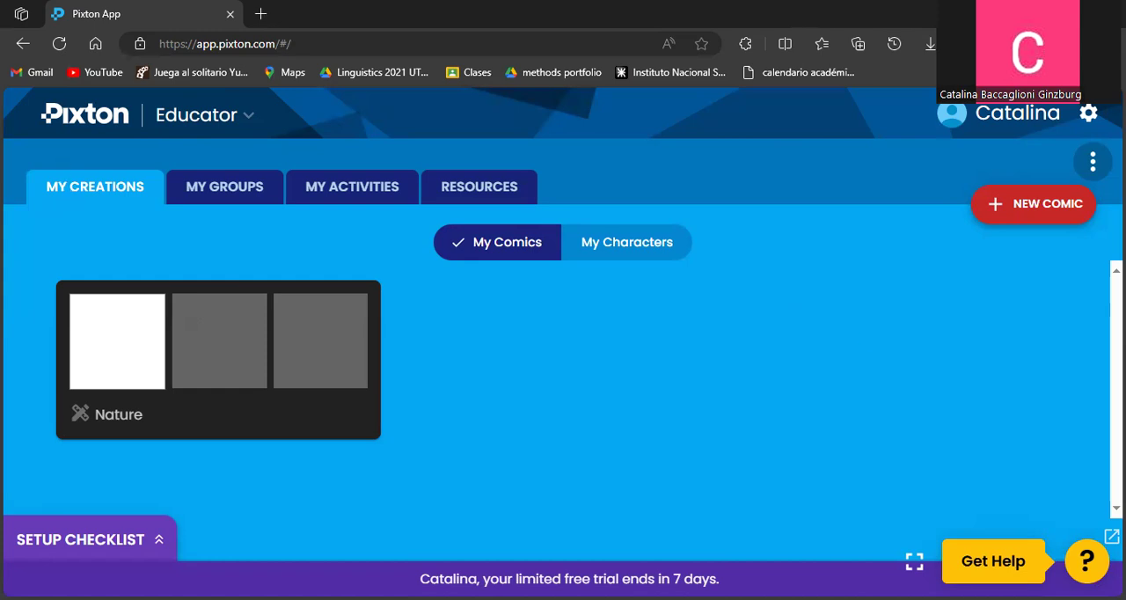
# Open the groups area and submit the teaching survey with Kindergarten, 1st to 4th, 11th and 12th Grade, and English / Language Arts.
pyautogui.click(240, 190)
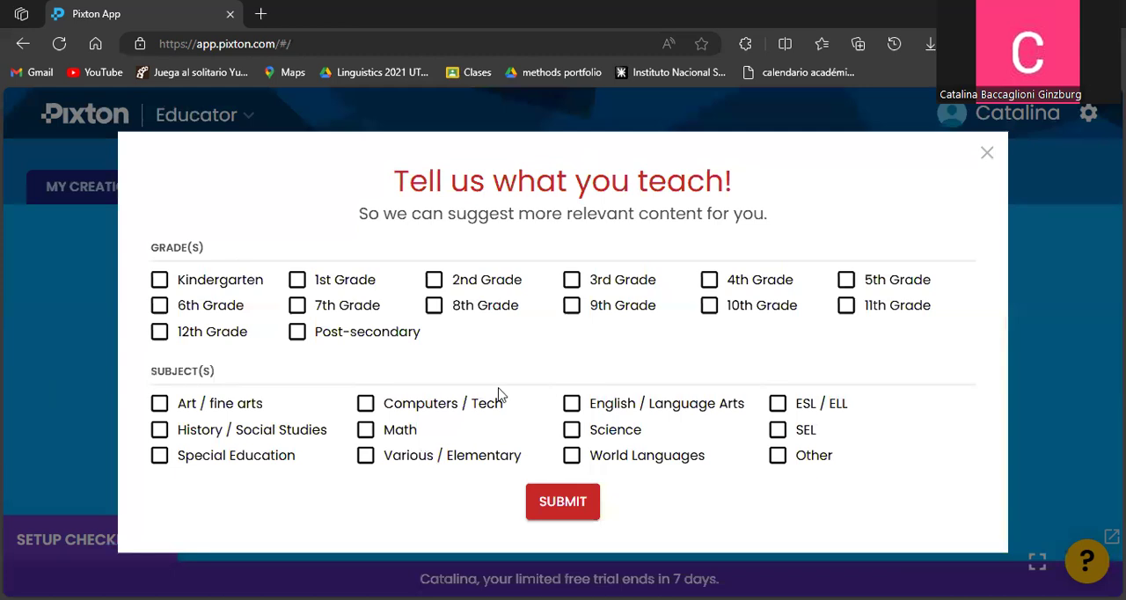
pyautogui.click(161, 279)
pyautogui.click(296, 282)
pyautogui.click(476, 287)
pyautogui.click(600, 286)
pyautogui.click(759, 287)
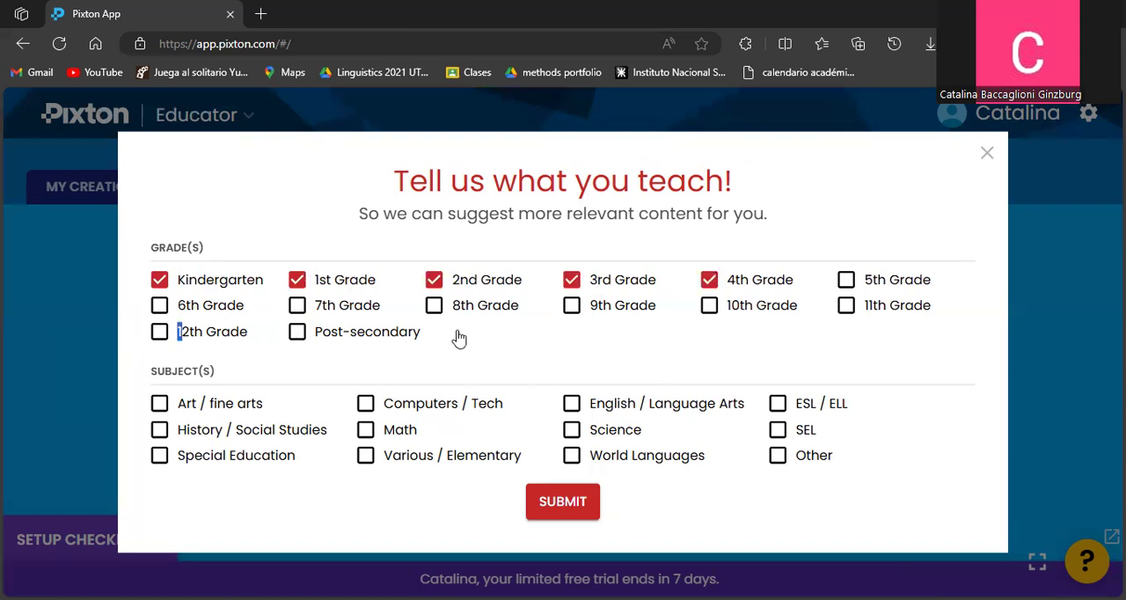
pyautogui.click(889, 308)
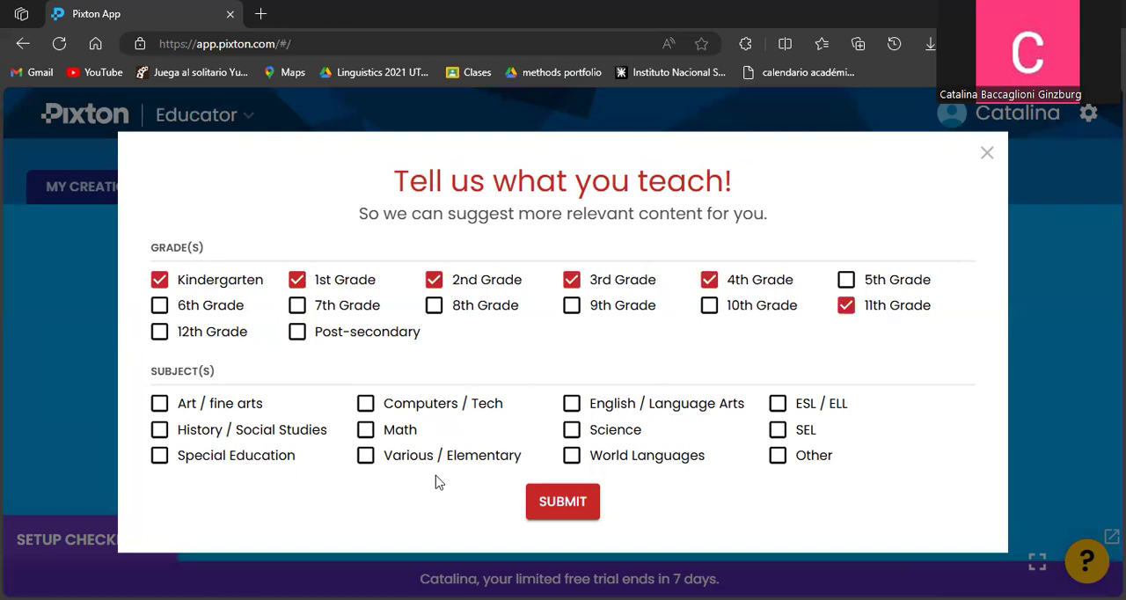
pyautogui.click(159, 336)
pyautogui.click(604, 409)
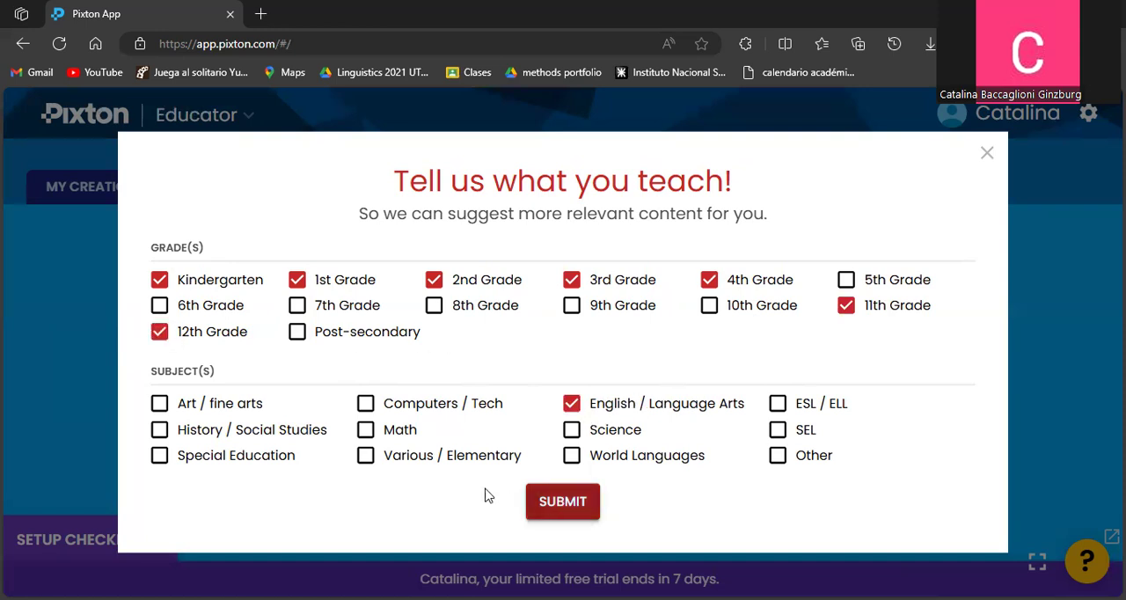
pyautogui.click(532, 506)
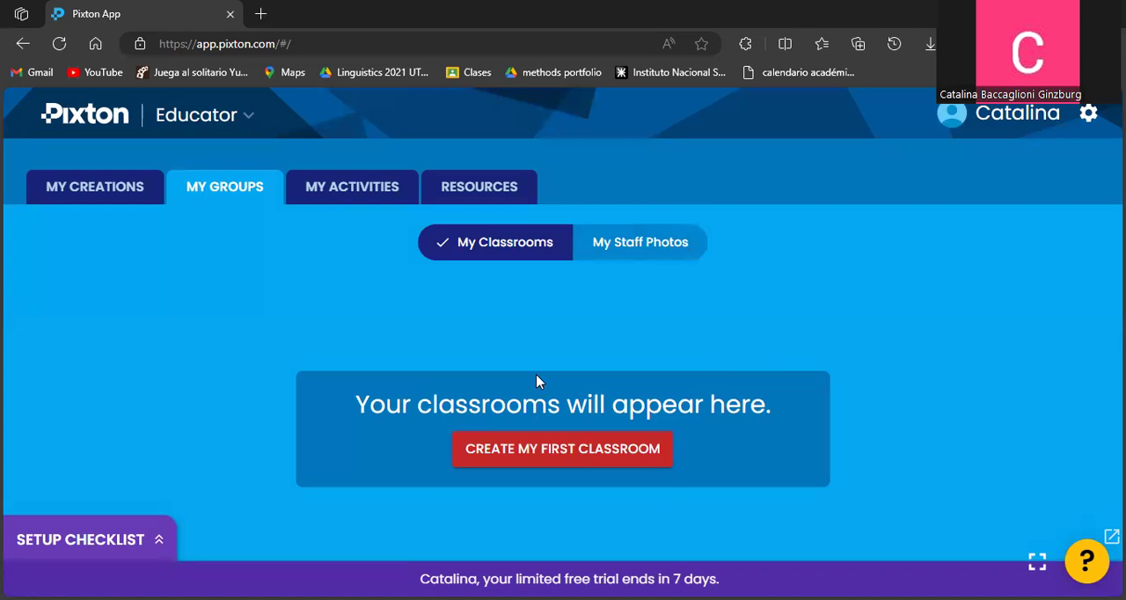
# Look through the activities area and the educator resources, then return to the creations overview.
pyautogui.click(321, 191)
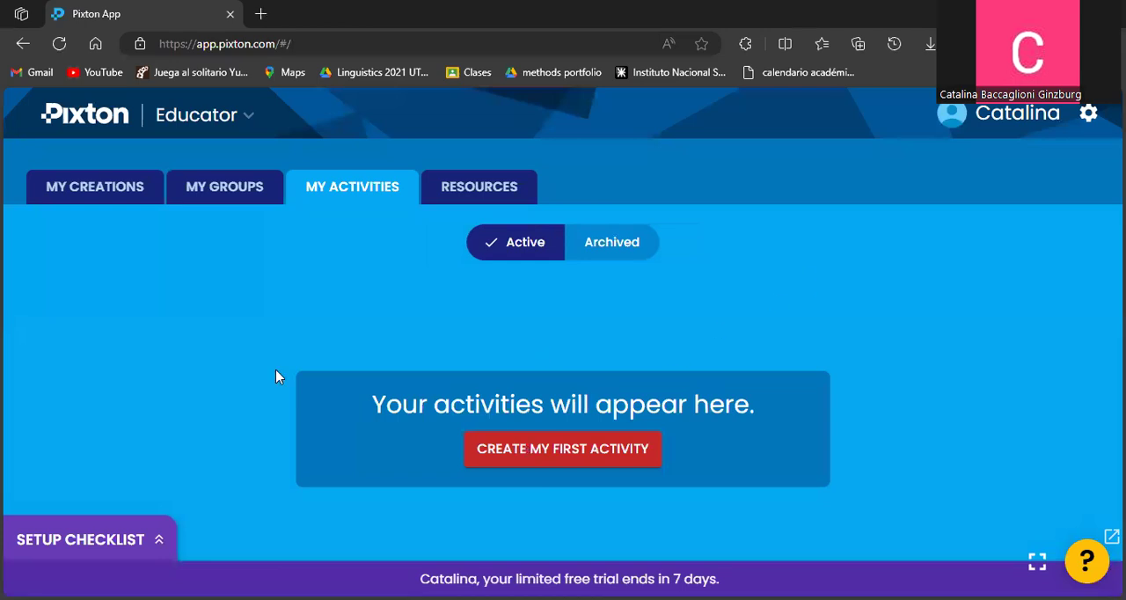
pyautogui.click(446, 195)
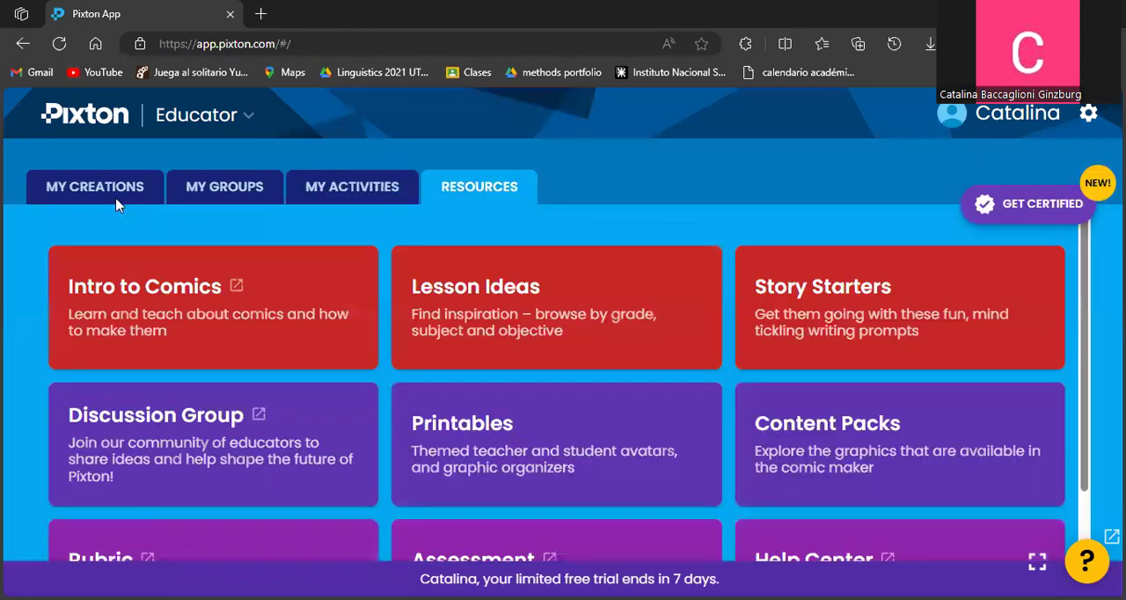
pyautogui.scroll(-2, 856, 308)
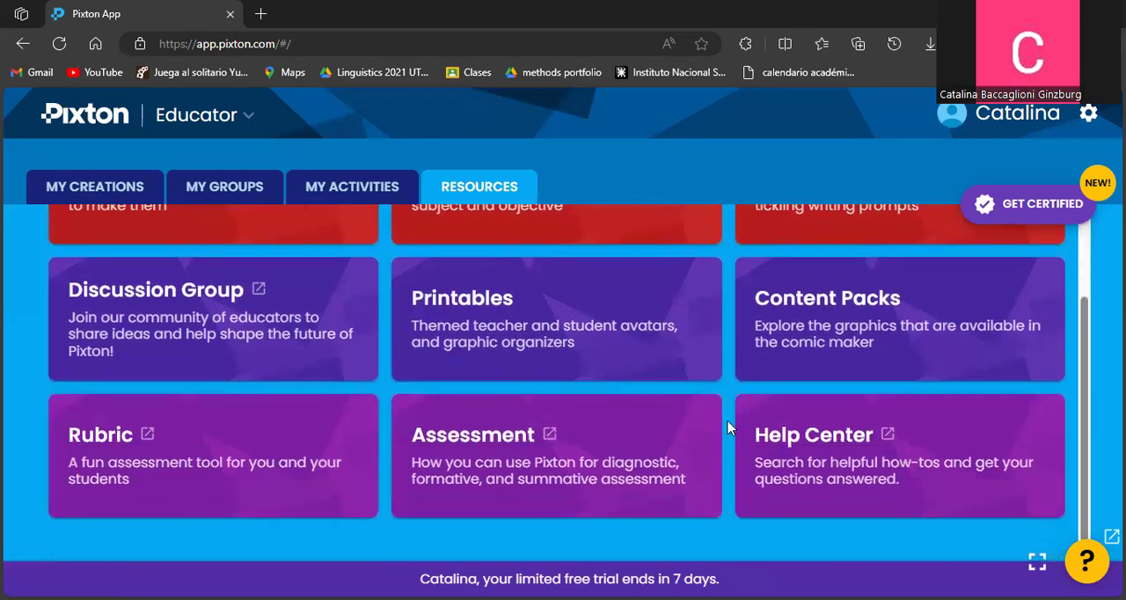
pyautogui.scroll(2, 440, 423)
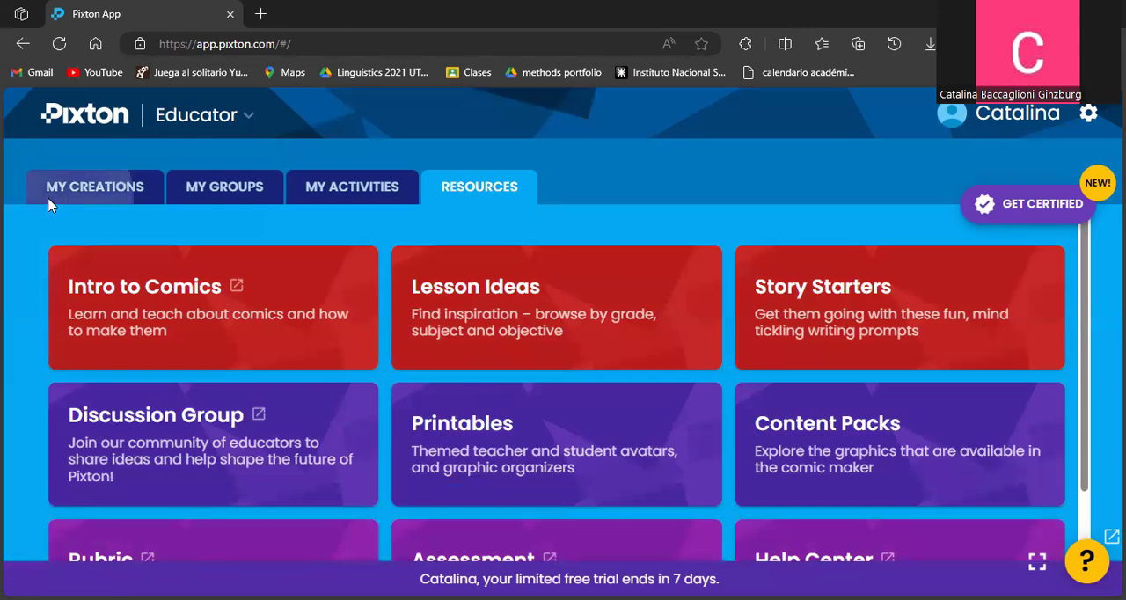
pyautogui.click(48, 204)
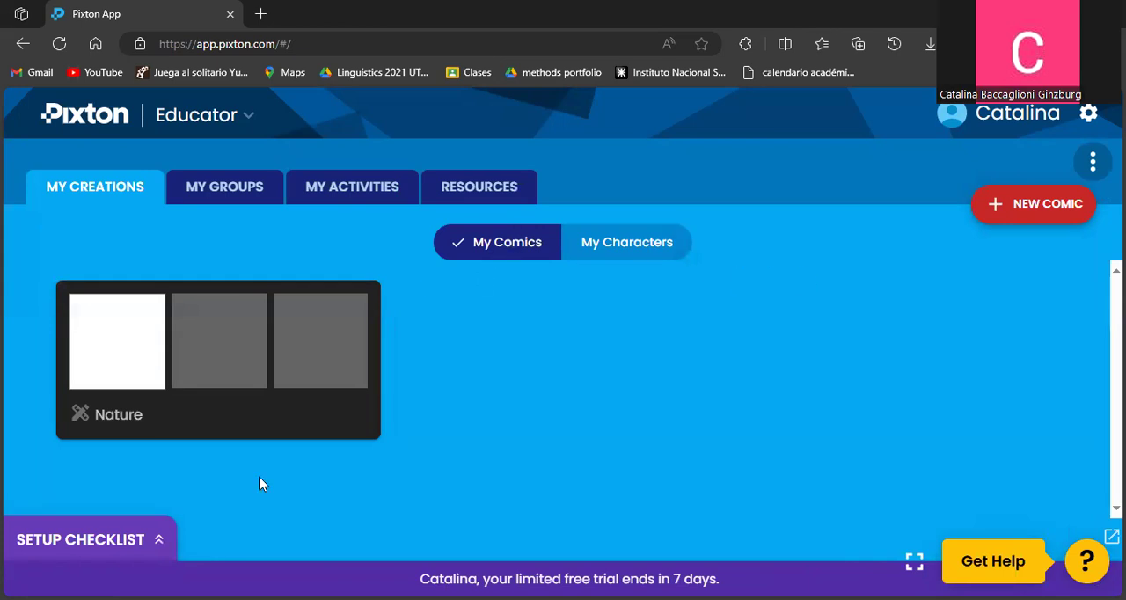
# Try to create a first custom character and a new comic, dismissing the upgrade offers.
pyautogui.click(621, 243)
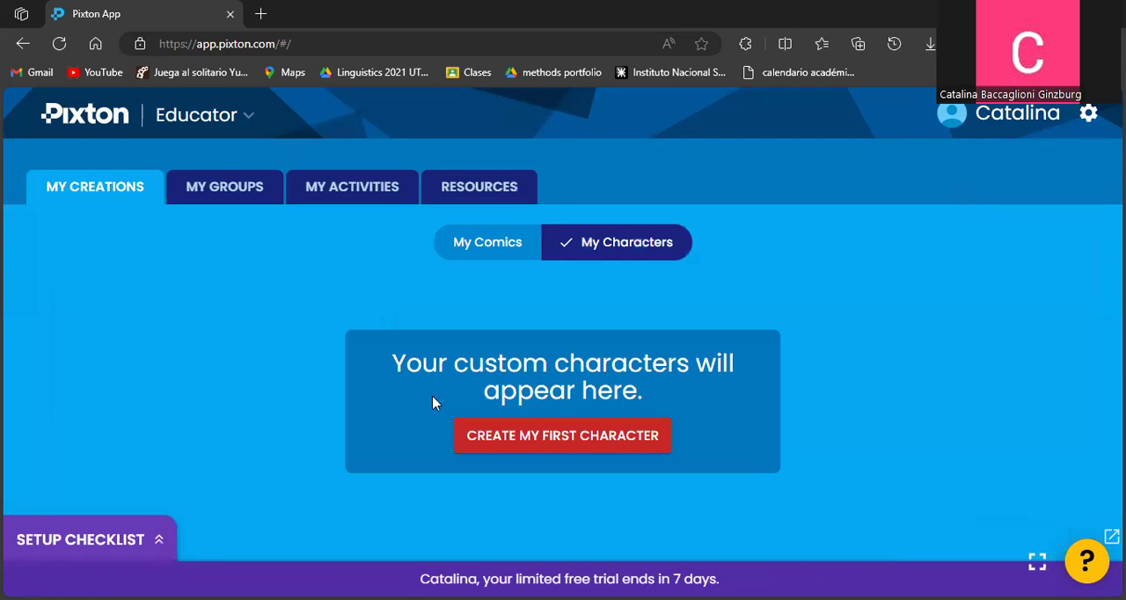
pyautogui.click(535, 442)
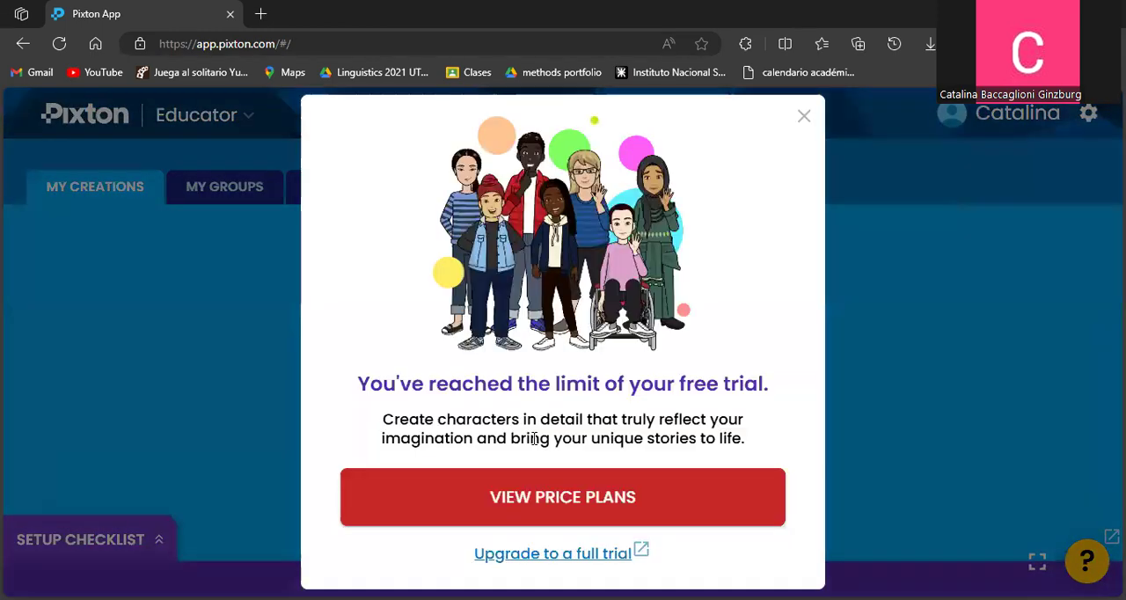
pyautogui.click(804, 121)
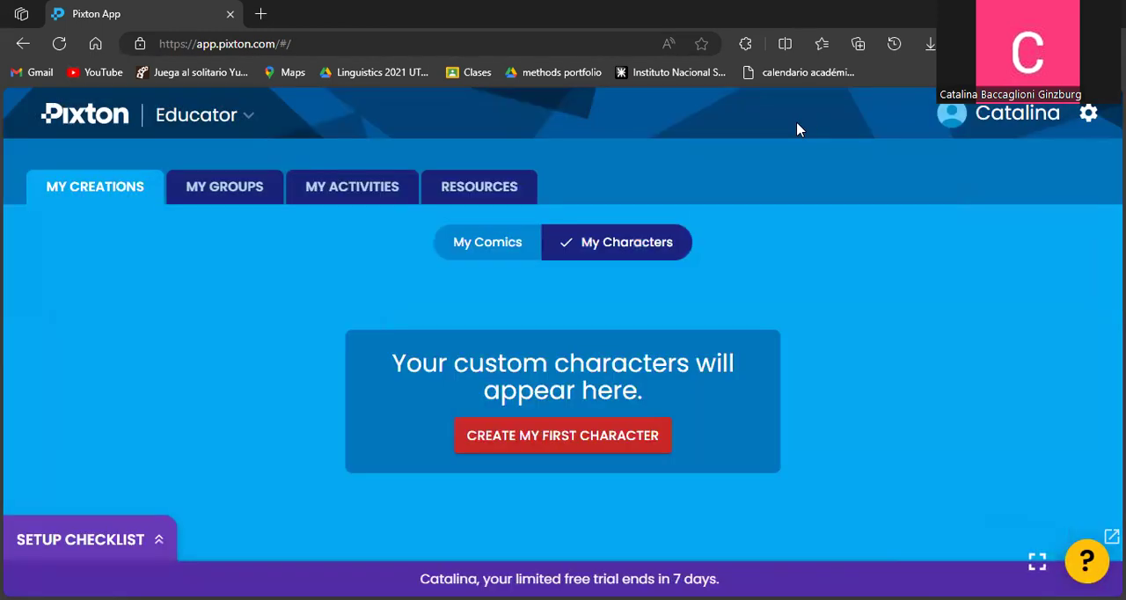
pyautogui.click(497, 243)
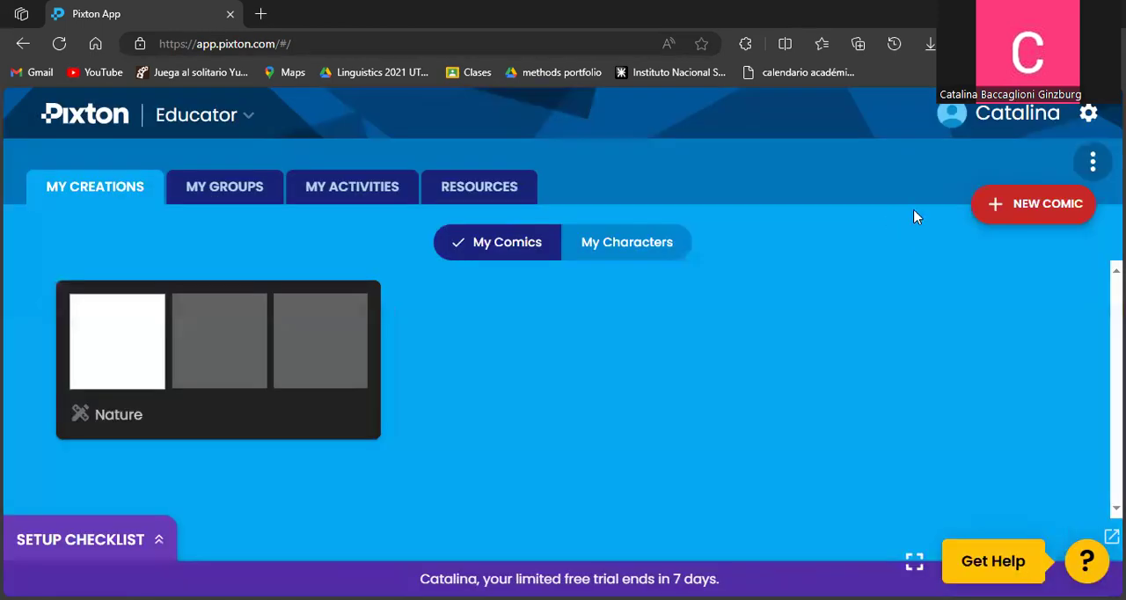
pyautogui.click(1033, 203)
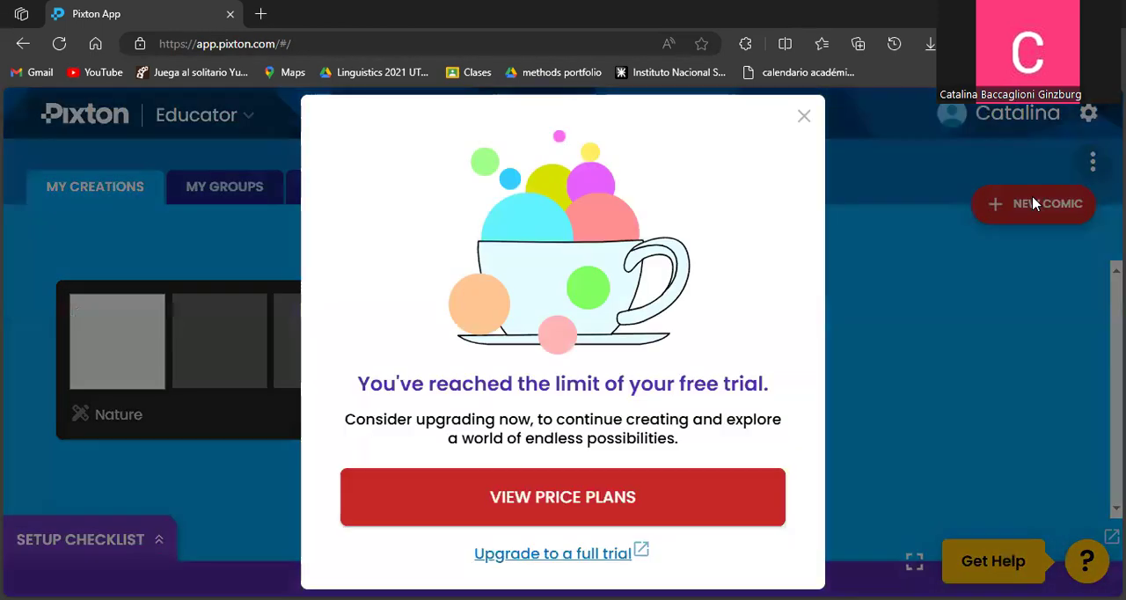
pyautogui.click(791, 127)
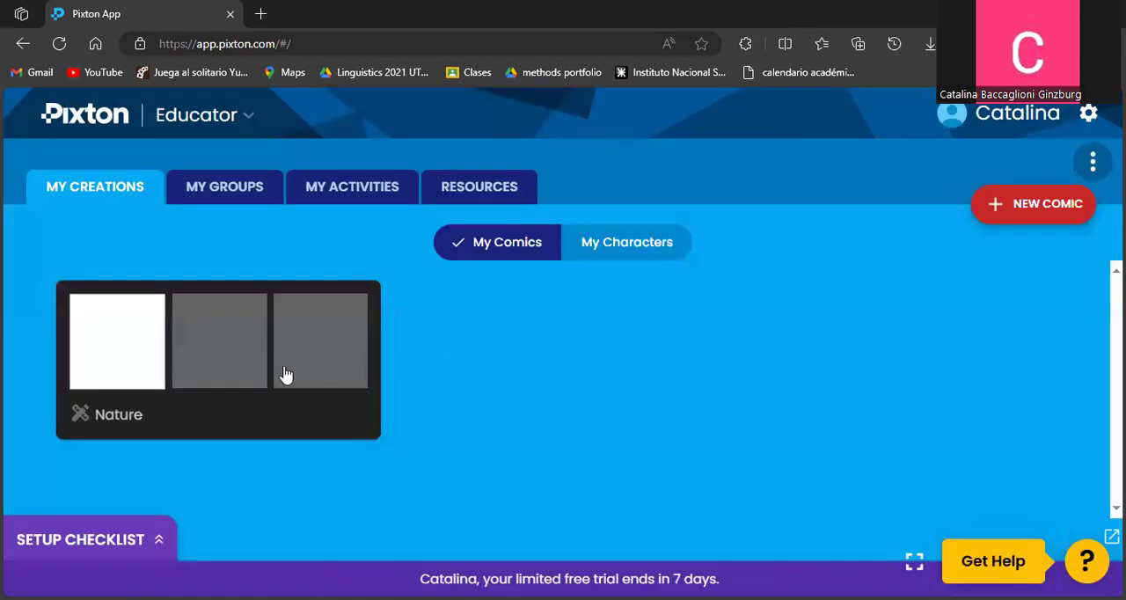
# Open the Nature comic for editing and add Quick Edit topics matching "animal".
pyautogui.click(91, 439)
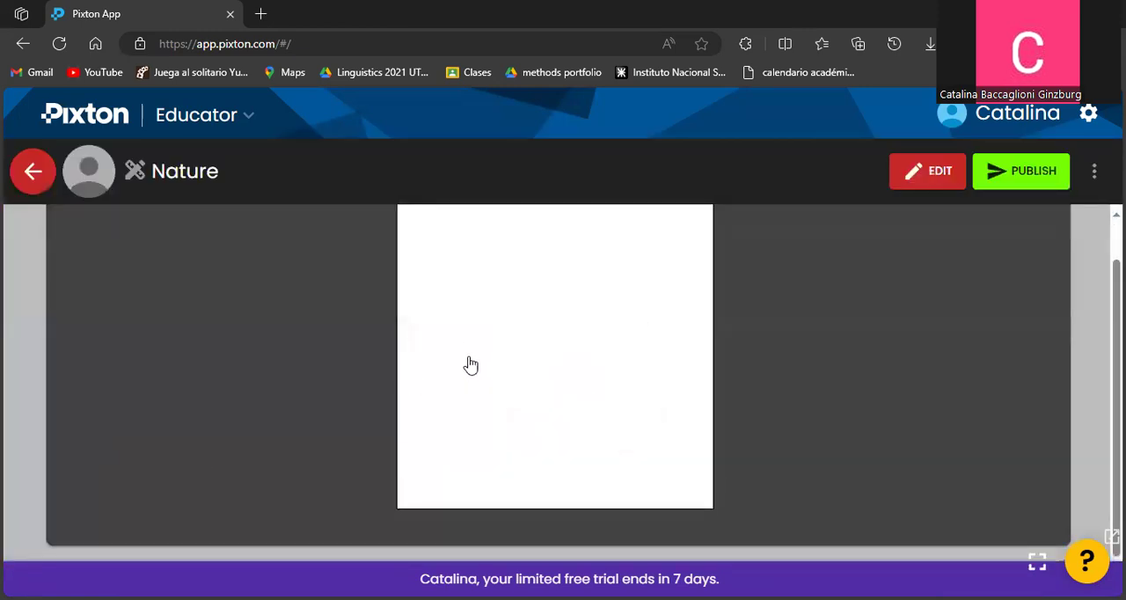
pyautogui.click(945, 180)
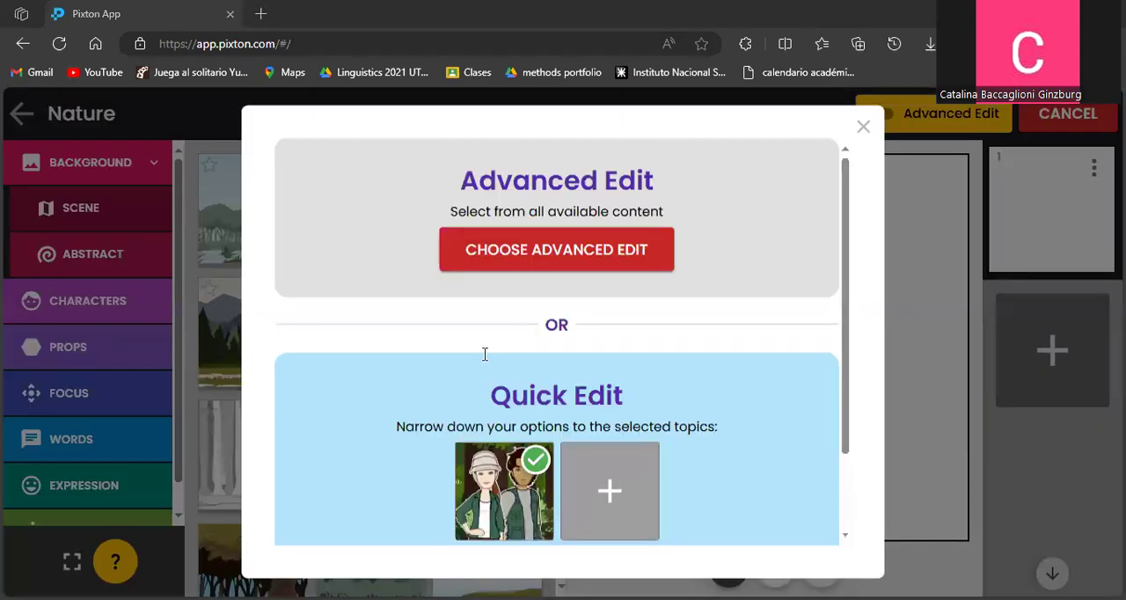
pyautogui.scroll(-2, 485, 355)
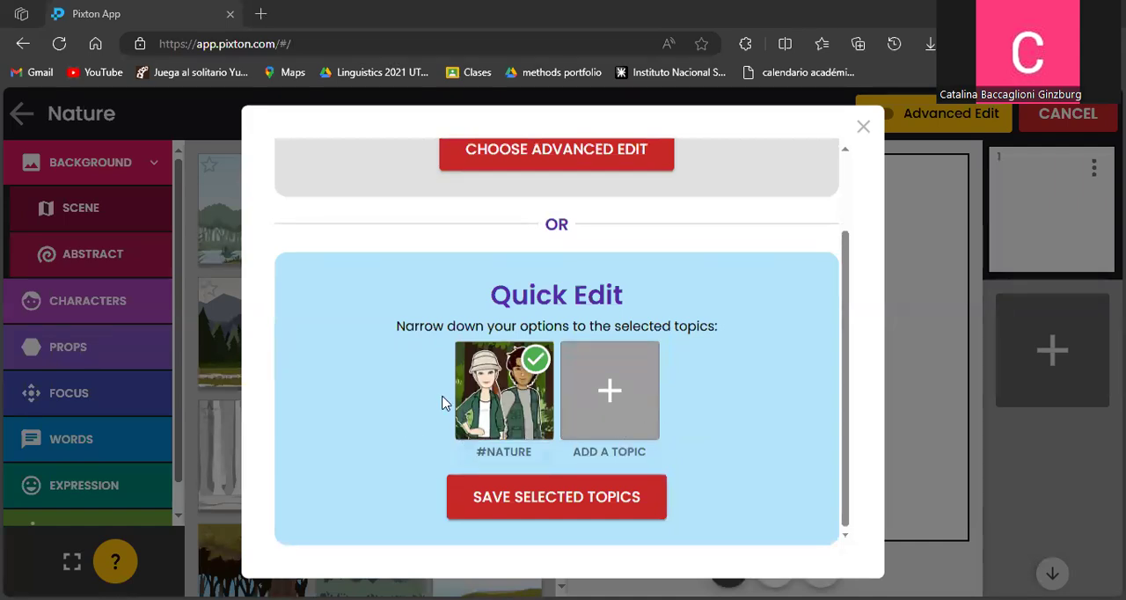
pyautogui.click(579, 403)
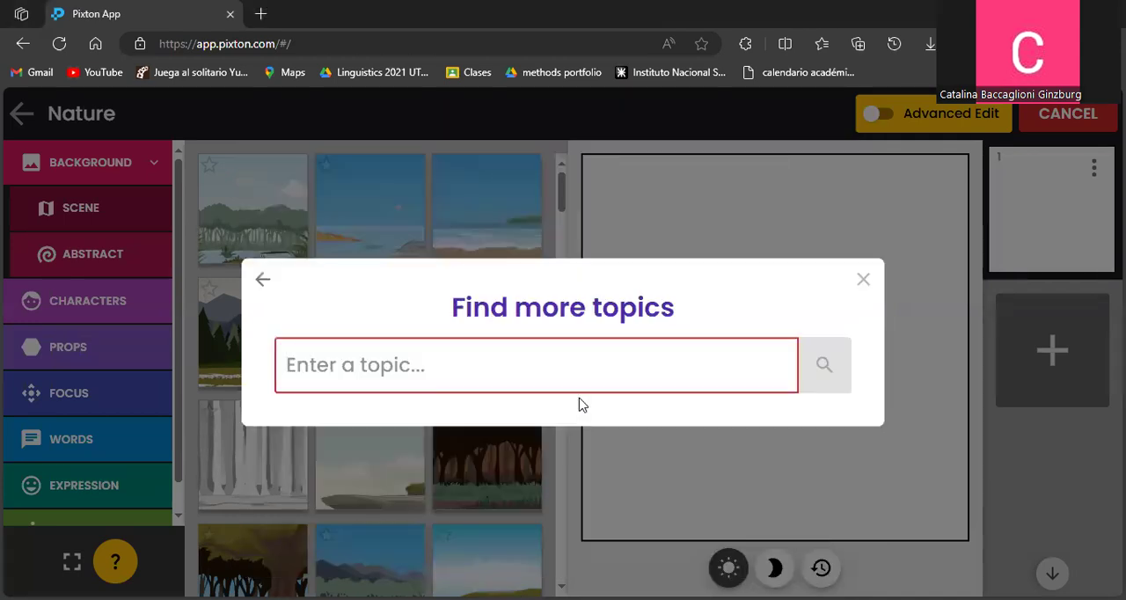
pyautogui.write('animals')
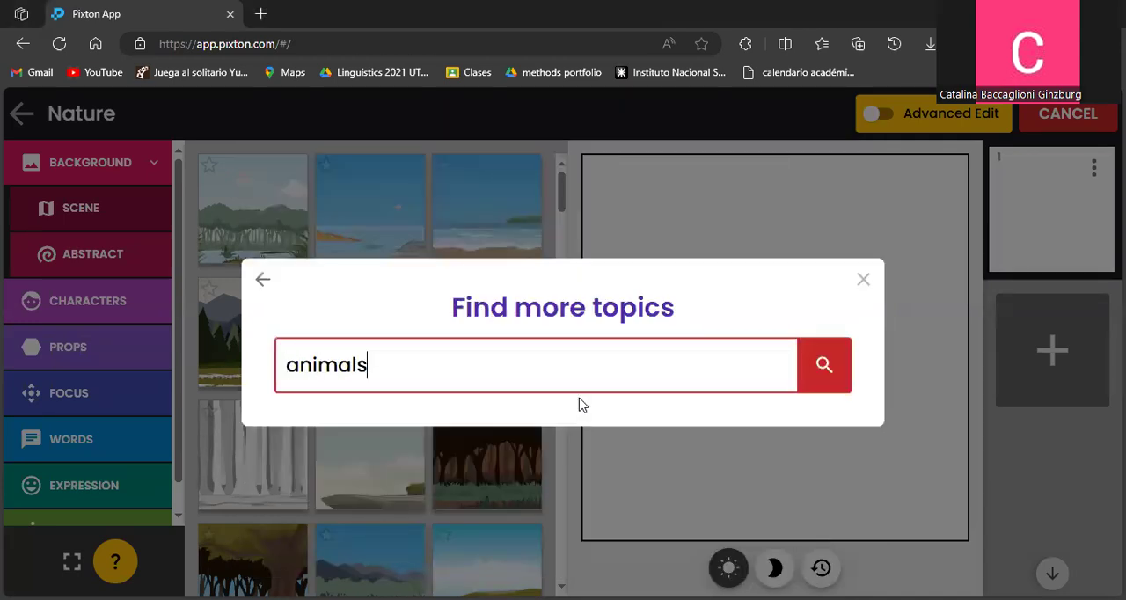
pyautogui.click(818, 363)
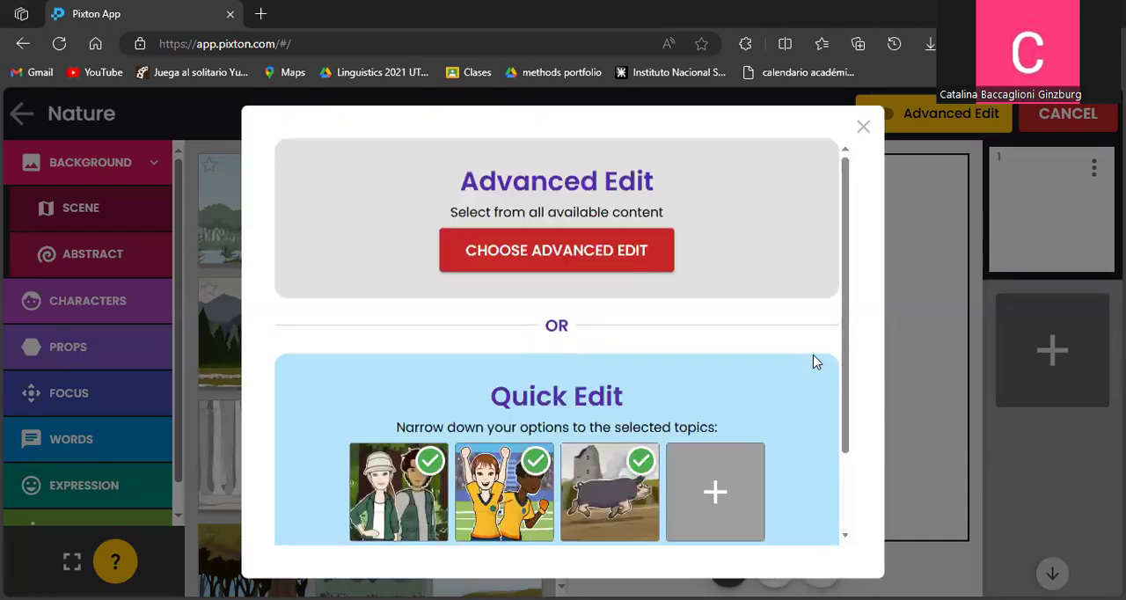
# Exclude the Sports topic and save Nature and Animal Farm as the Quick Edit topics.
pyautogui.scroll(-1, 533, 484)
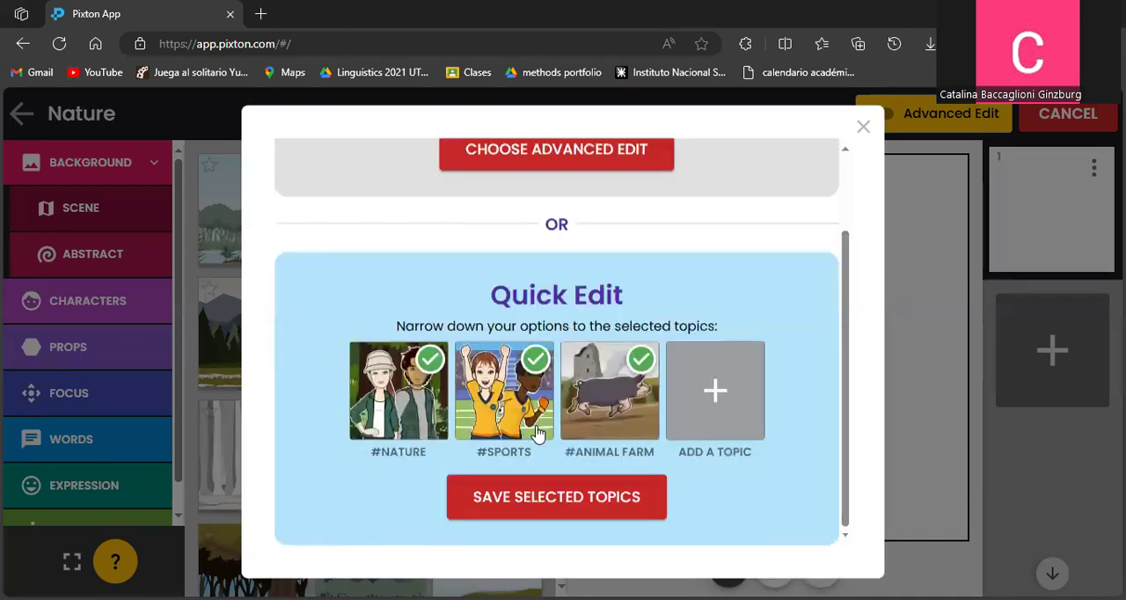
pyautogui.click(536, 363)
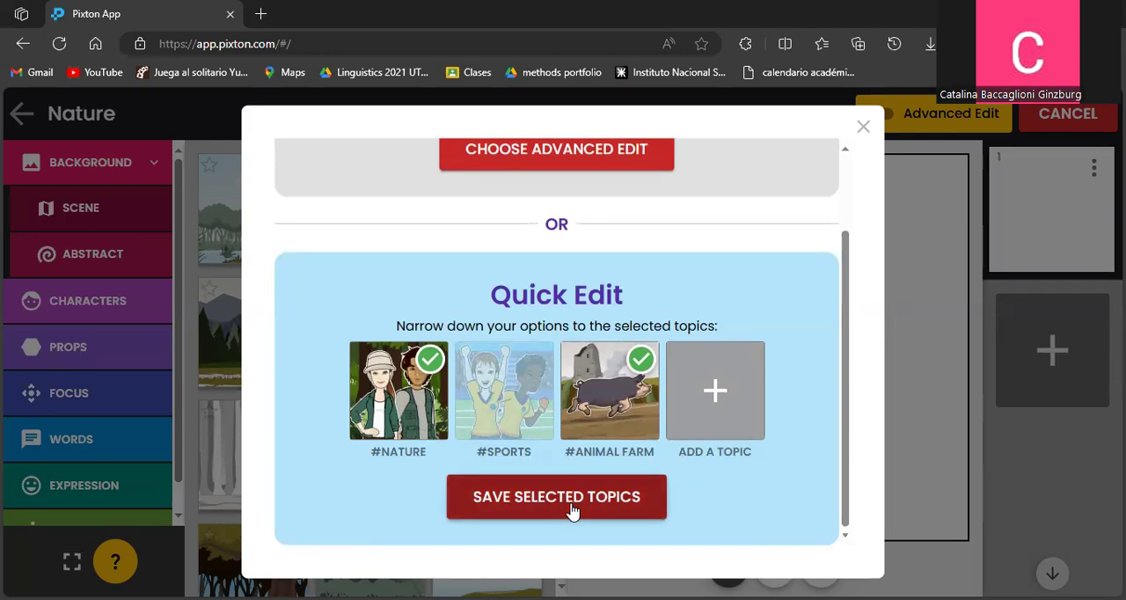
pyautogui.scroll(3, 475, 282)
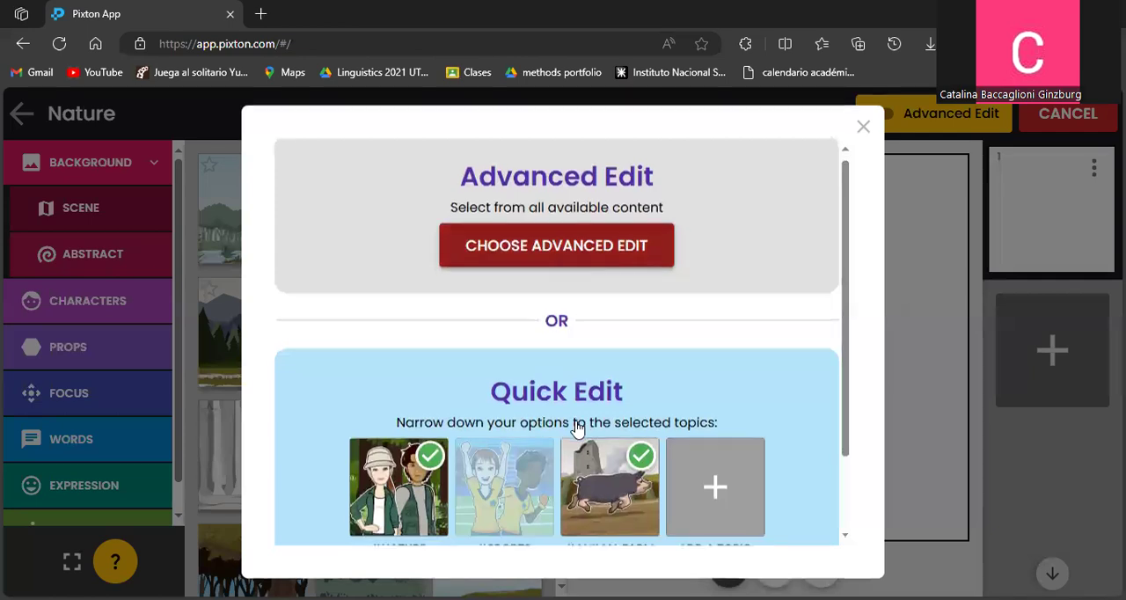
pyautogui.scroll(-3, 575, 425)
pyautogui.click(560, 498)
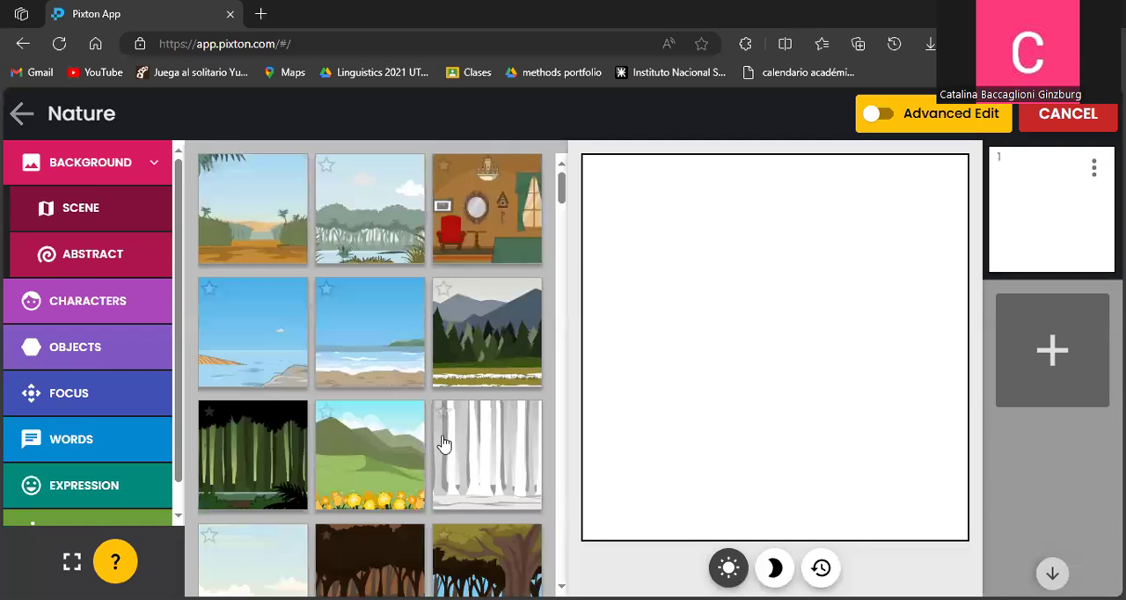
# Browse the scene backgrounds and apply the snowy mountain with green meadow and pine trees to the first panel.
pyautogui.scroll(-3, 258, 369)
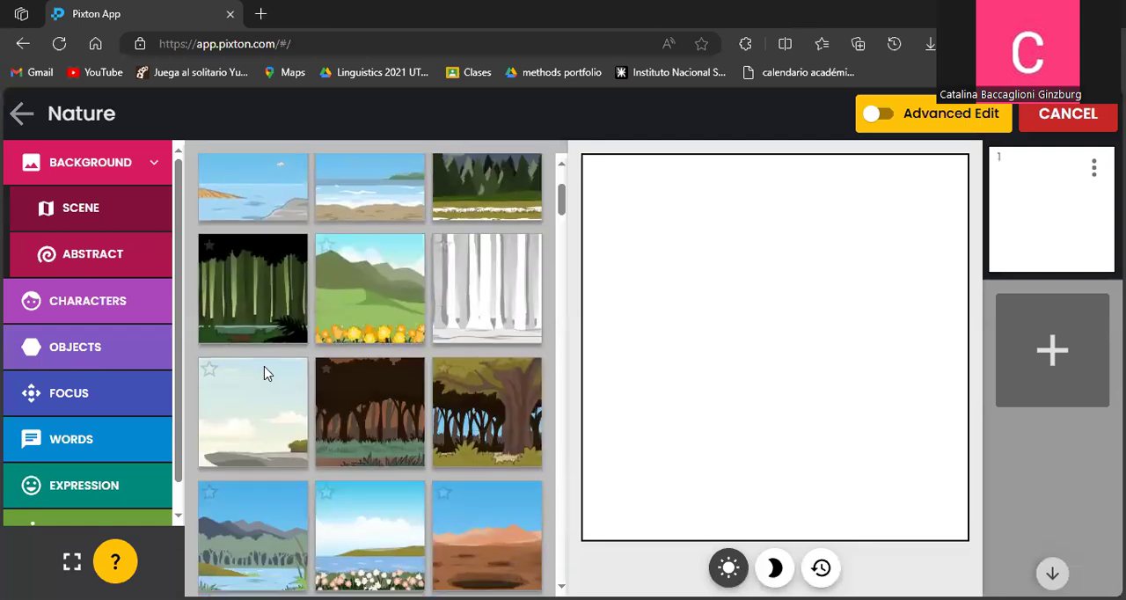
pyautogui.scroll(-2, 335, 357)
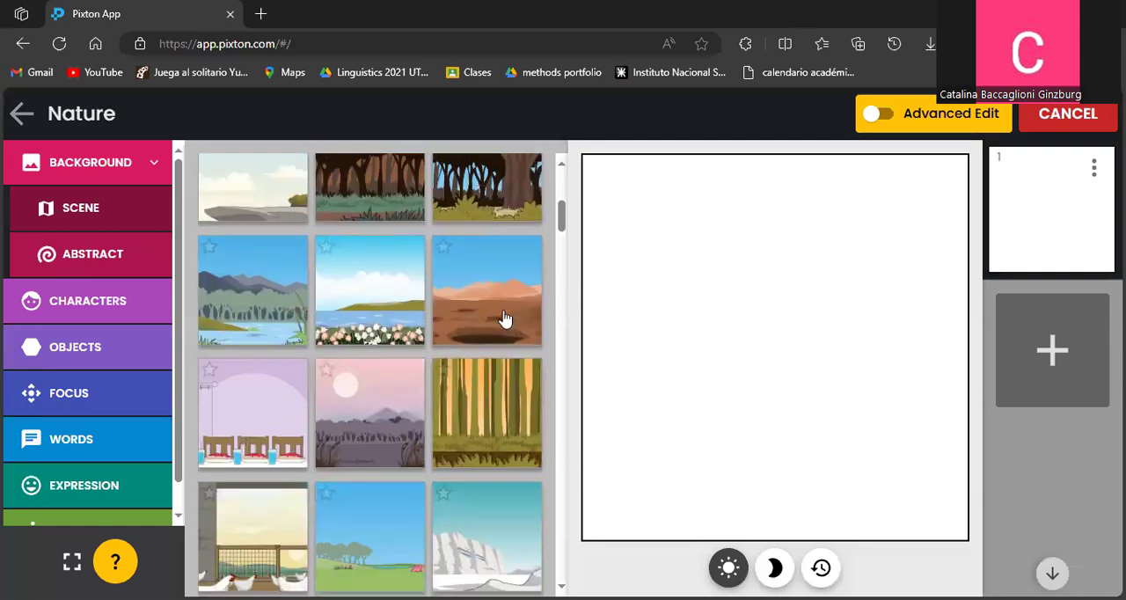
pyautogui.scroll(-2, 351, 410)
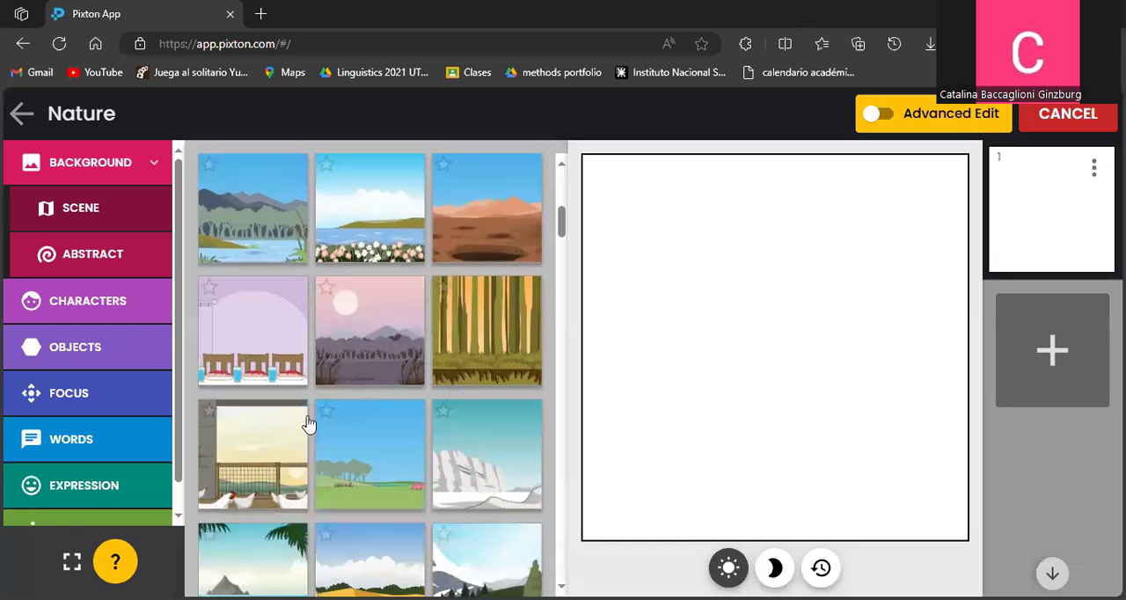
pyautogui.scroll(-3, 326, 440)
pyautogui.scroll(6, 343, 445)
pyautogui.scroll(-9, 352, 439)
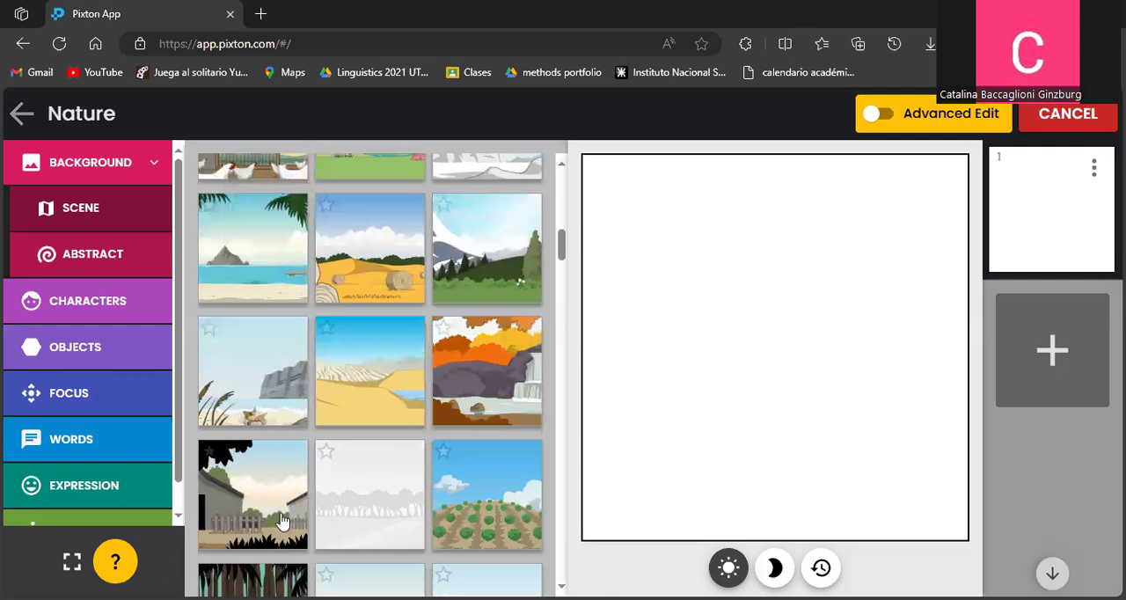
pyautogui.scroll(3, 280, 523)
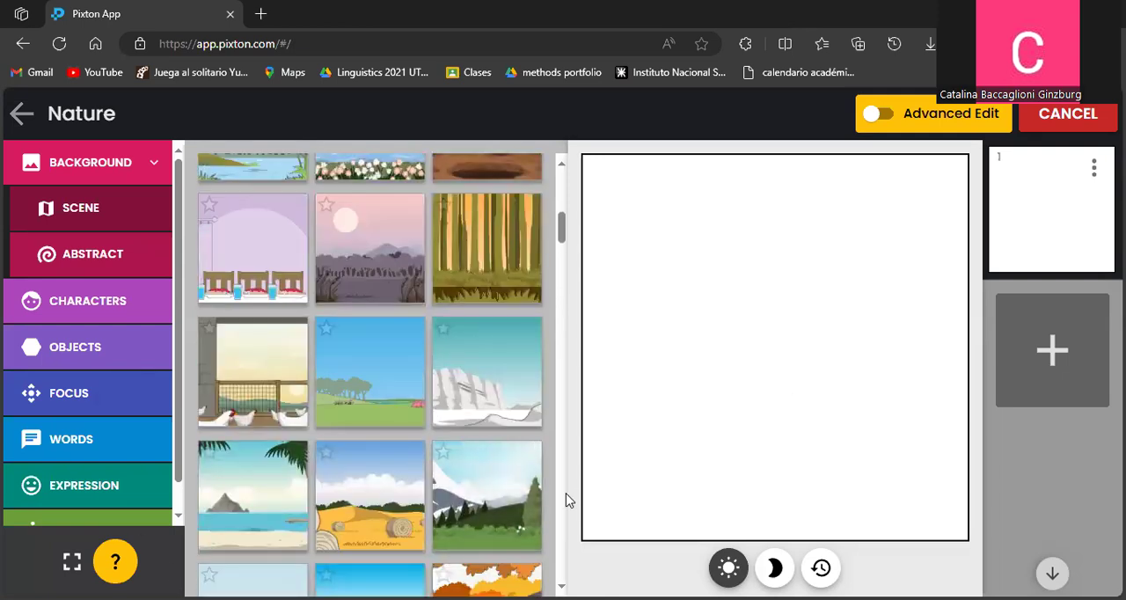
pyautogui.moveTo(508, 510); pyautogui.dragTo(724, 402)
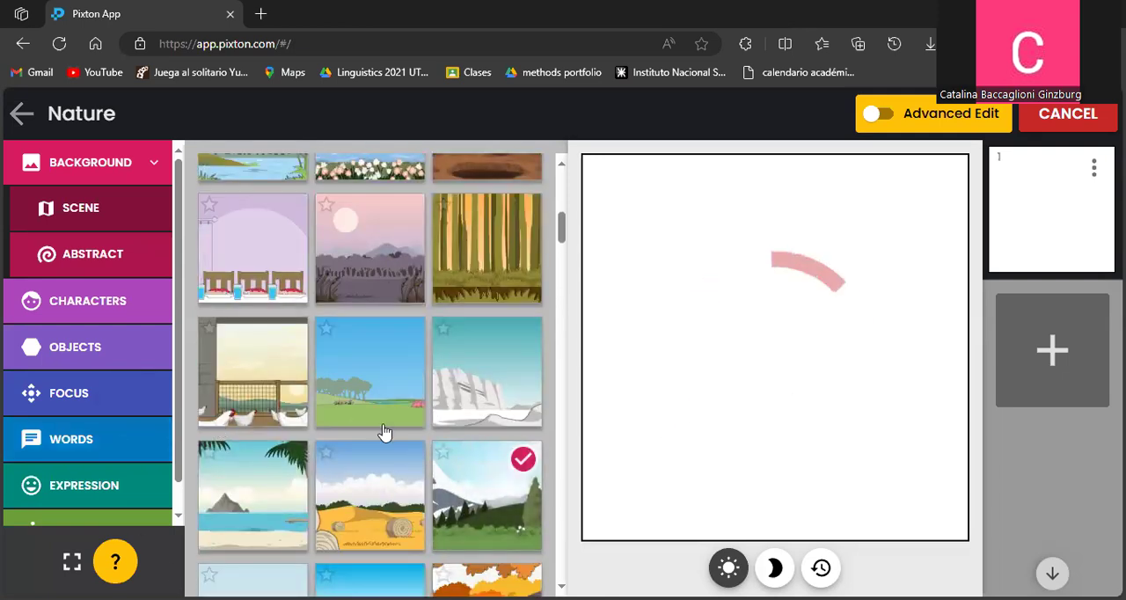
# Try the night and flashback lighting on the first panel's background and return it to daylight.
pyautogui.click(775, 568)
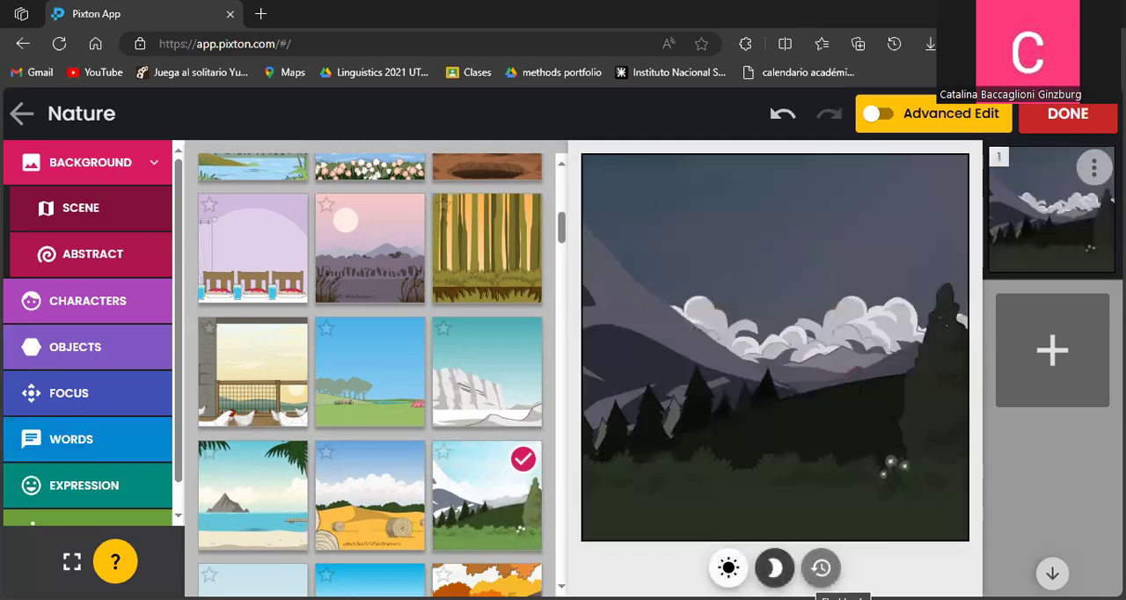
pyautogui.click(728, 567)
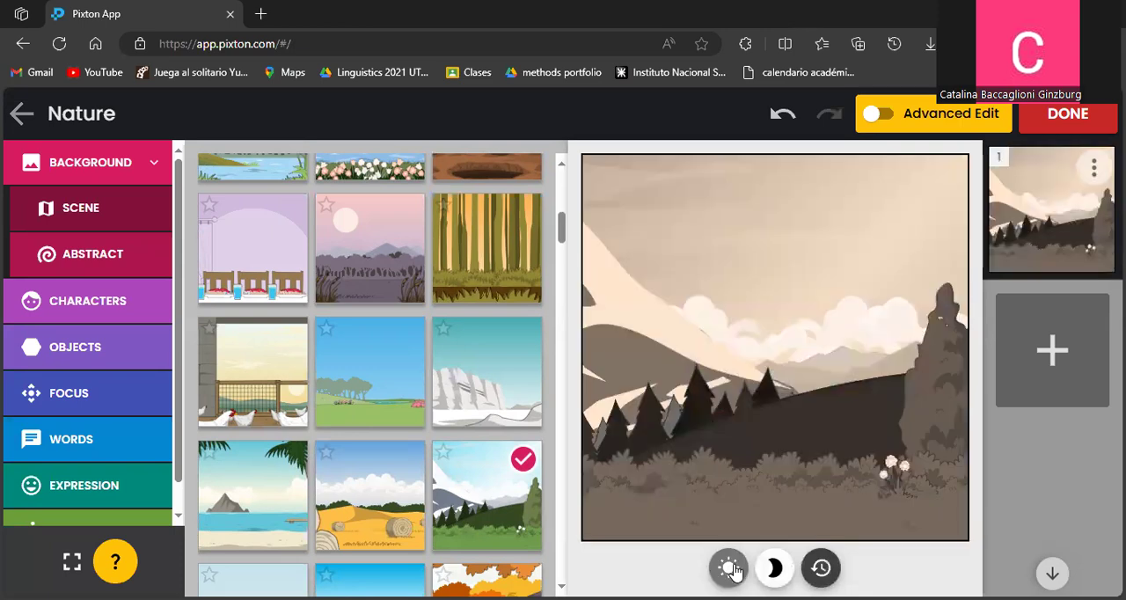
pyautogui.click(730, 568)
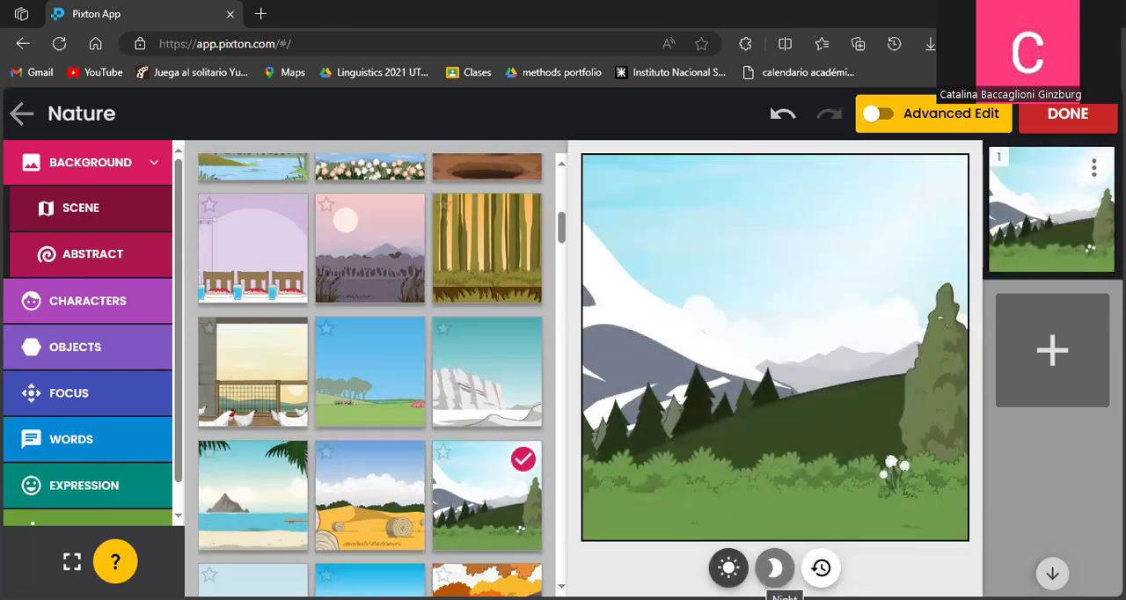
# Look through the abstract backgrounds available for the panel.
pyautogui.click(100, 255)
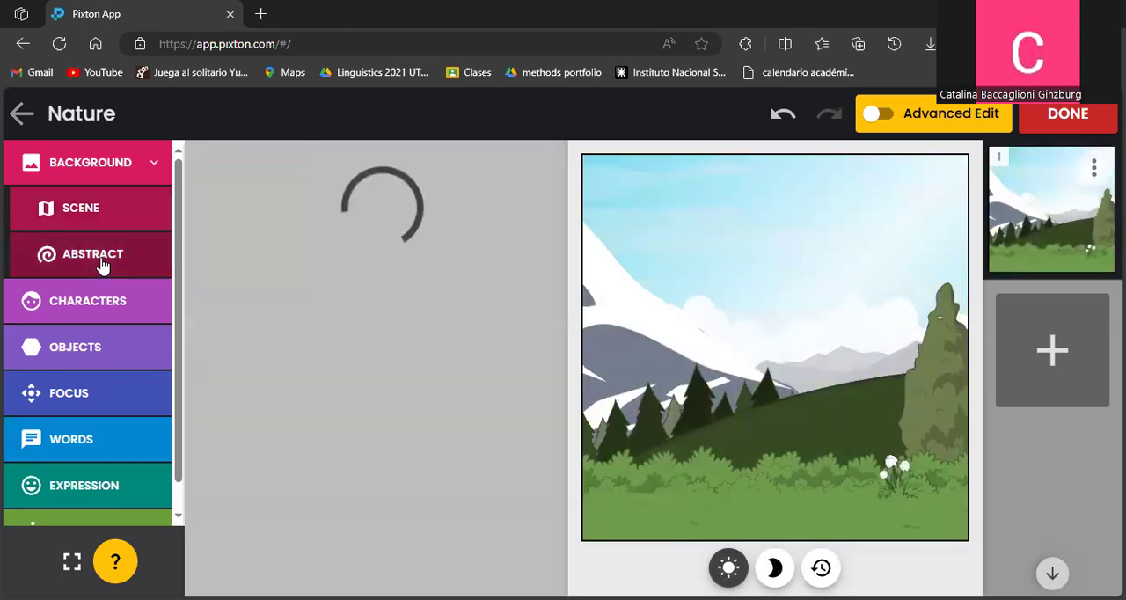
pyautogui.scroll(-2, 254, 347)
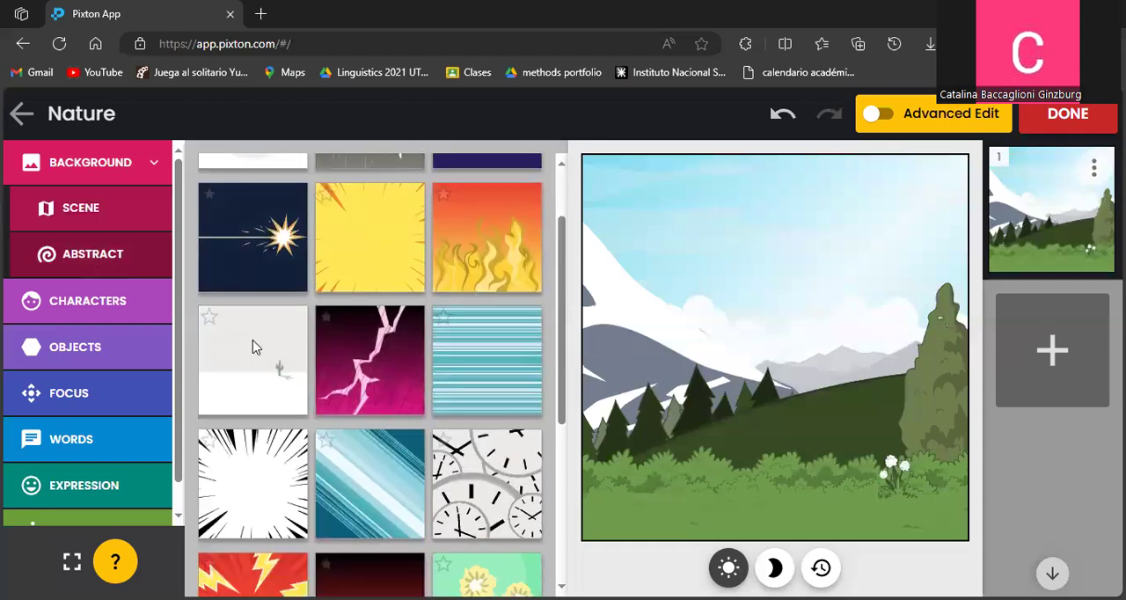
pyautogui.scroll(-2, 254, 348)
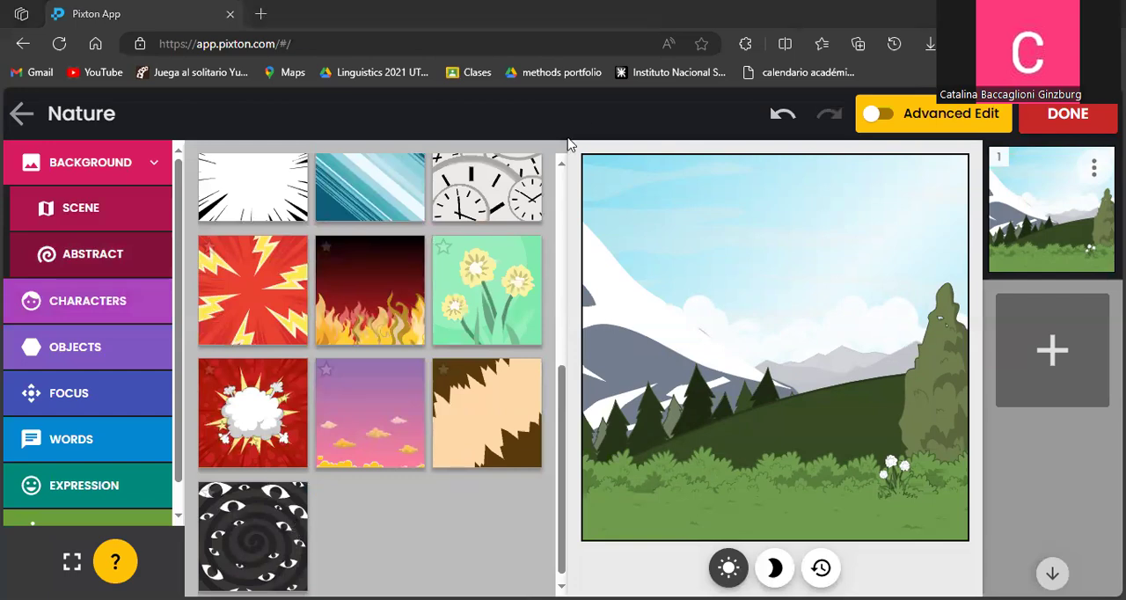
# Add a long-haired child in a blue beanie and red vest to the panel, using the largest body build.
pyautogui.click(132, 302)
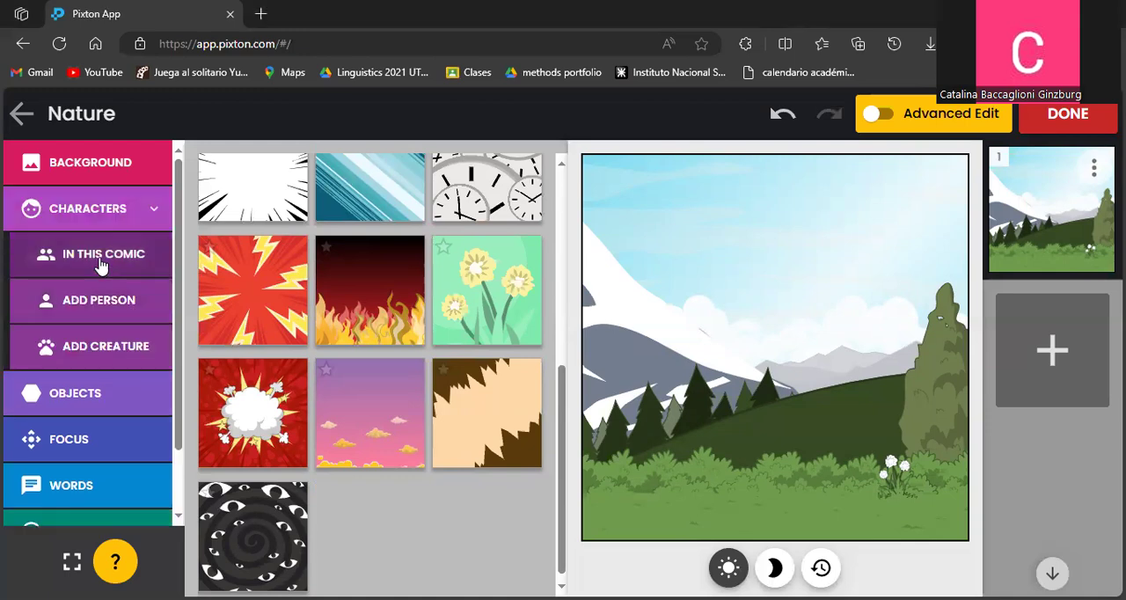
pyautogui.click(112, 278)
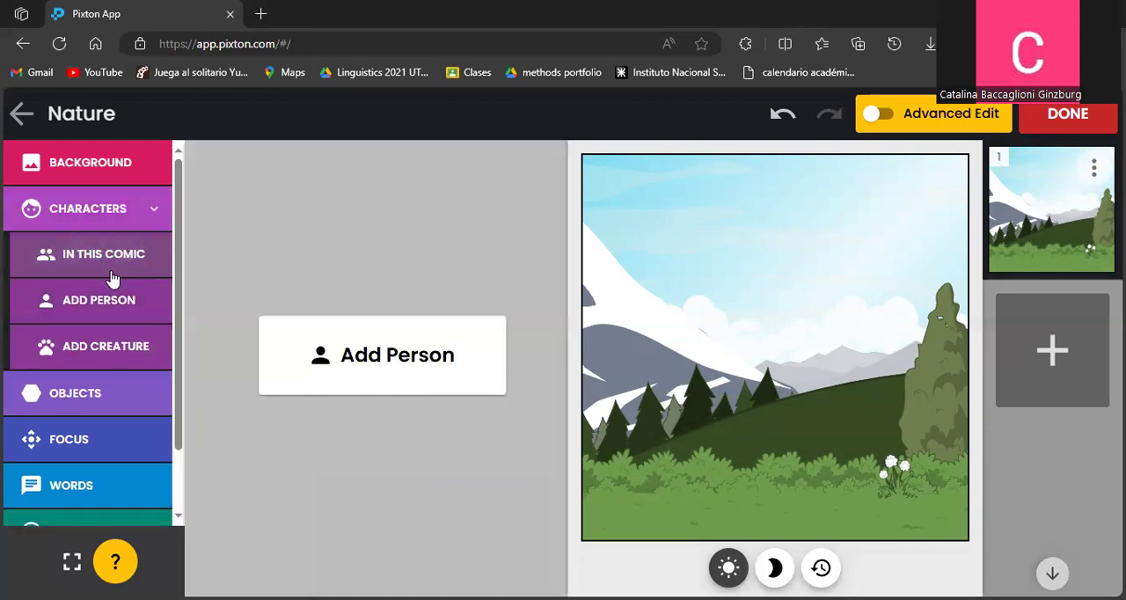
pyautogui.click(373, 352)
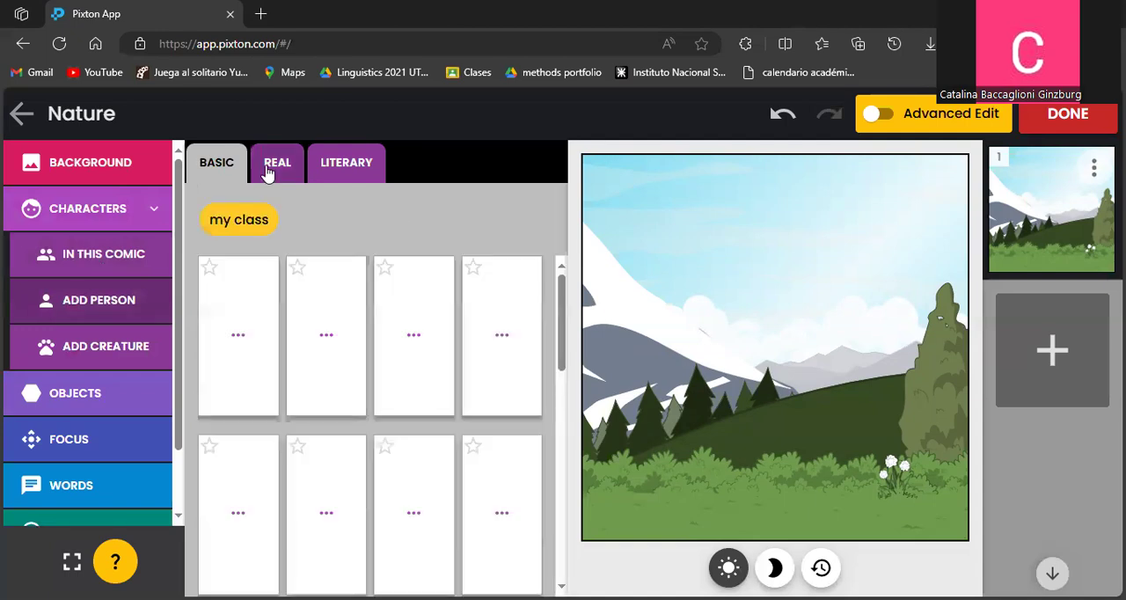
pyautogui.scroll(-5, 348, 387)
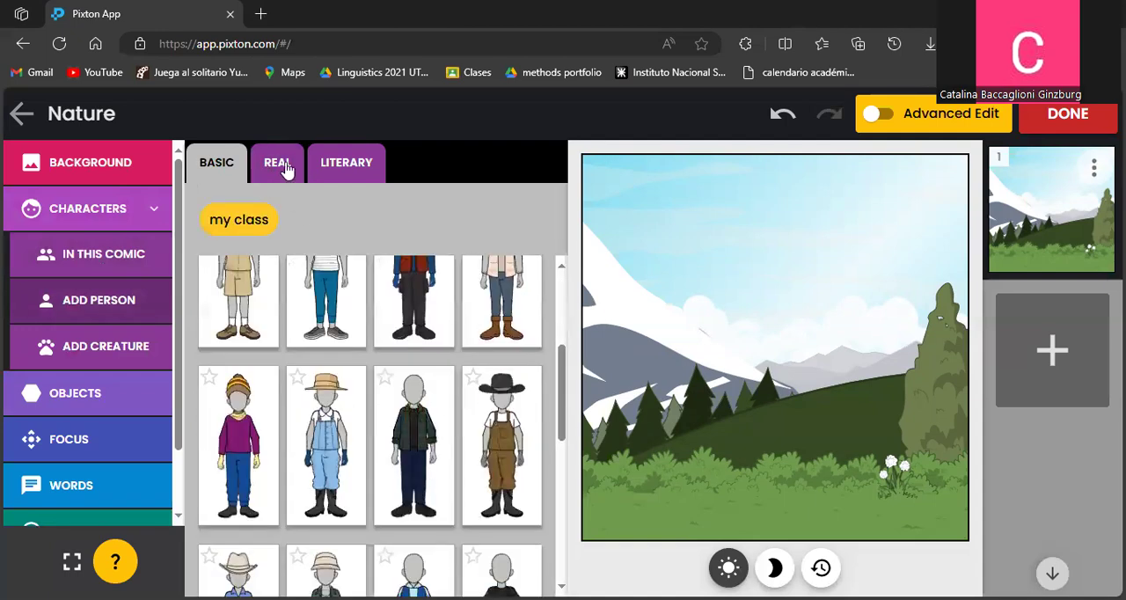
pyautogui.scroll(-5, 387, 431)
pyautogui.scroll(-5, 370, 445)
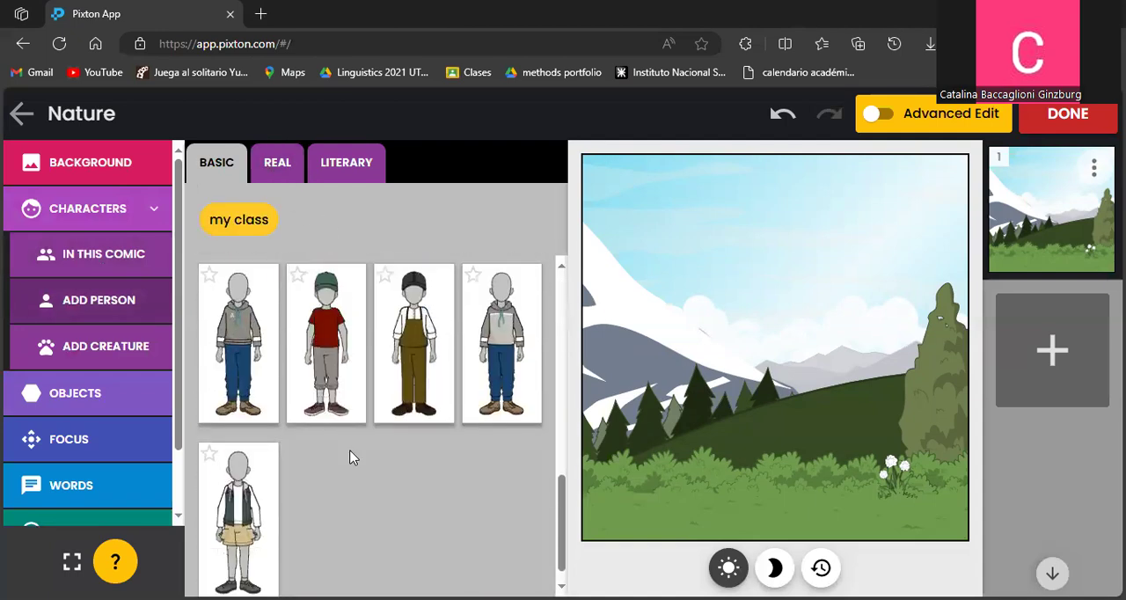
pyautogui.scroll(-3, 277, 440)
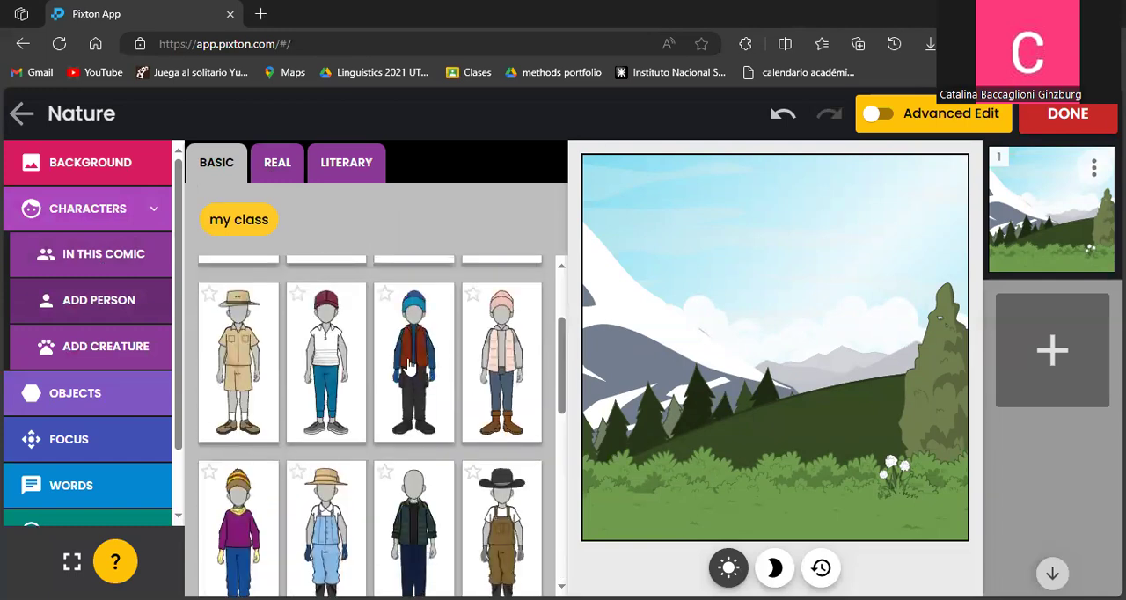
pyautogui.click(380, 544)
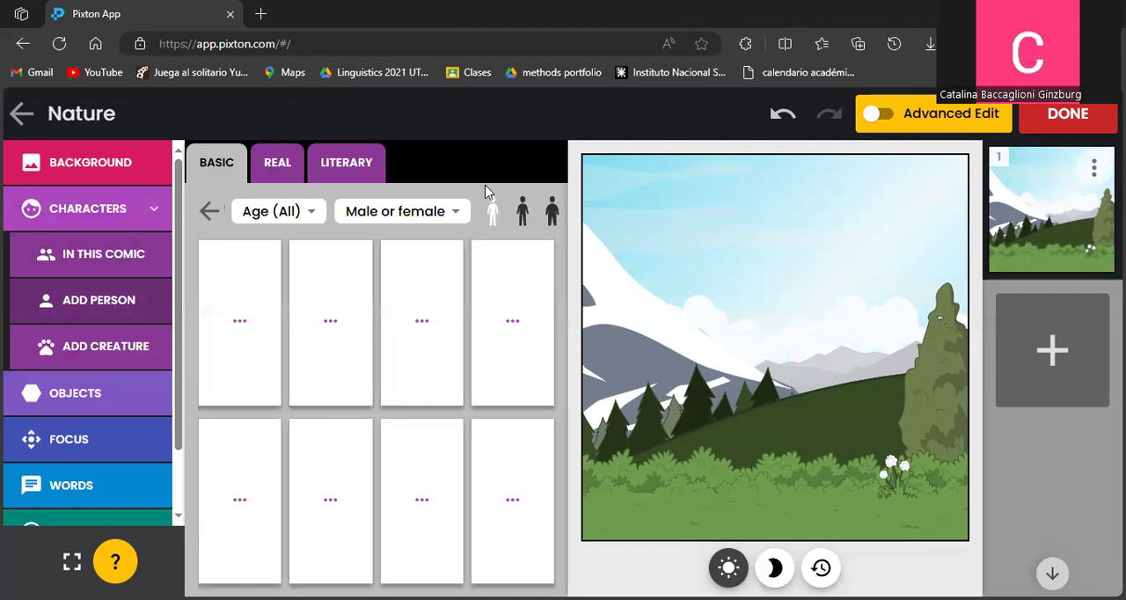
pyautogui.click(545, 218)
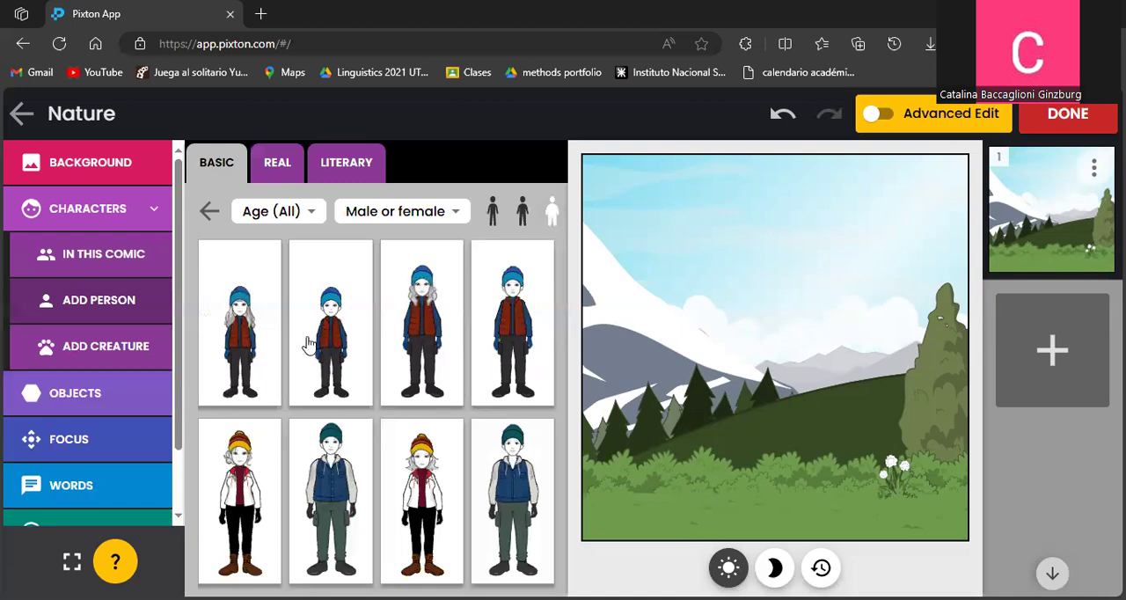
pyautogui.click(247, 346)
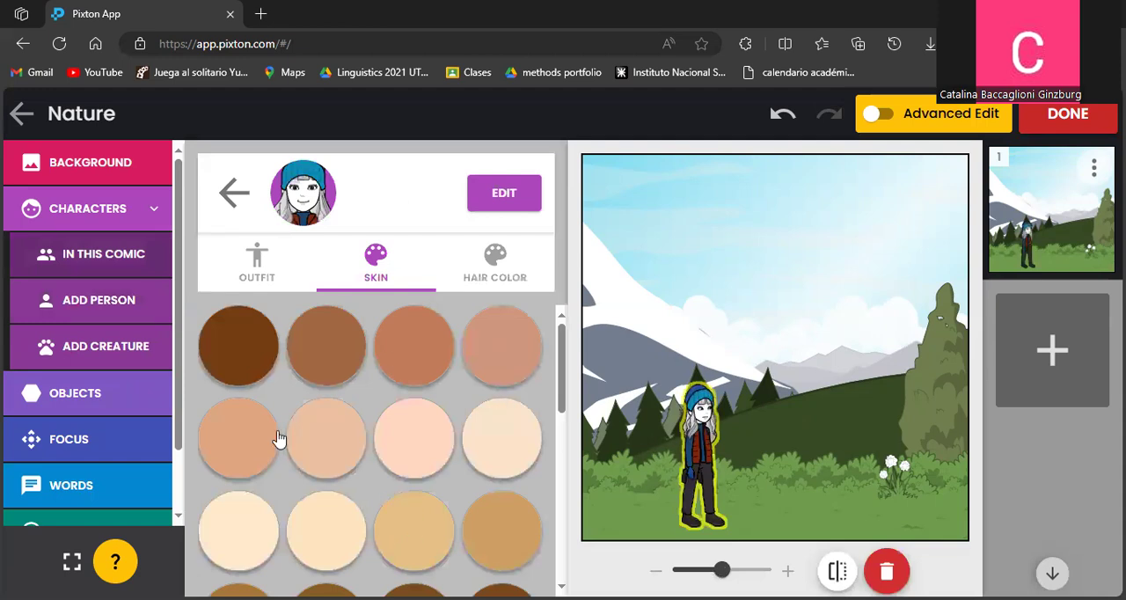
# Give the girl a light tan skin tone and enlarge her to 203%.
pyautogui.click(309, 441)
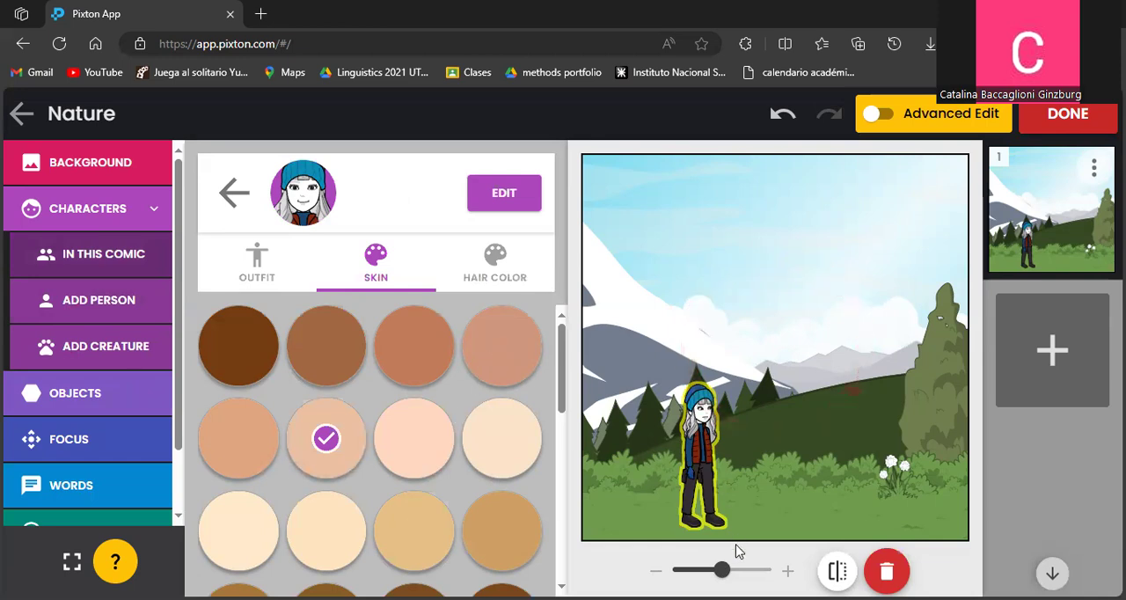
pyautogui.moveTo(717, 570)
pyautogui.mouseDown()
pyautogui.moveTo(747, 569)
pyautogui.moveTo(722, 569)
pyautogui.moveTo(737, 569)
pyautogui.mouseUp()
# Color the girl's hair golden blonde and finish editing her appearance.
pyautogui.click(486, 257)
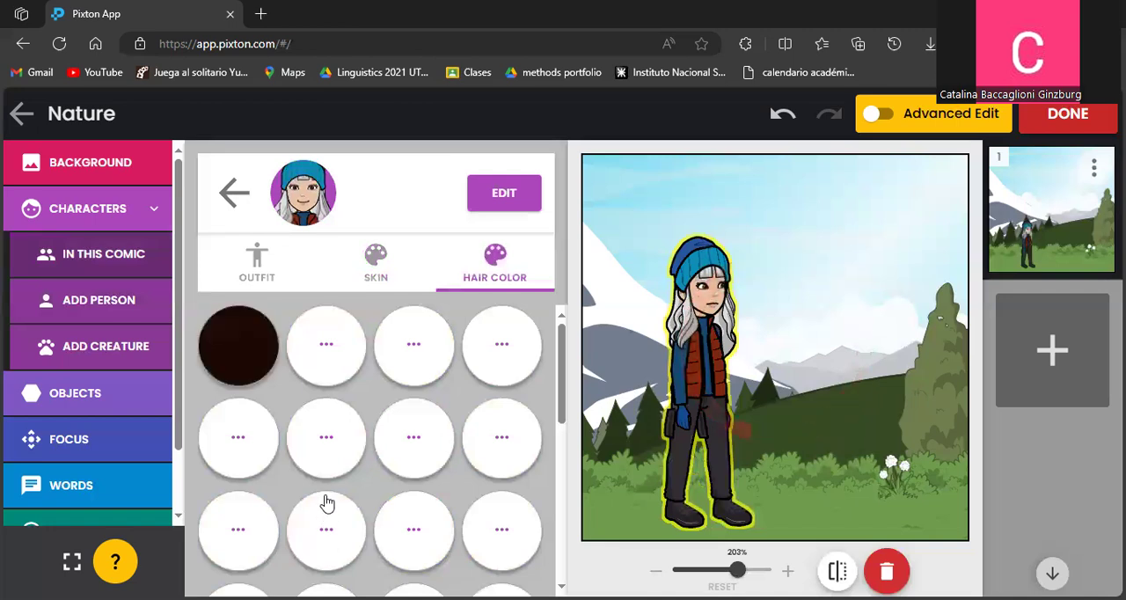
pyautogui.scroll(-2, 493, 515)
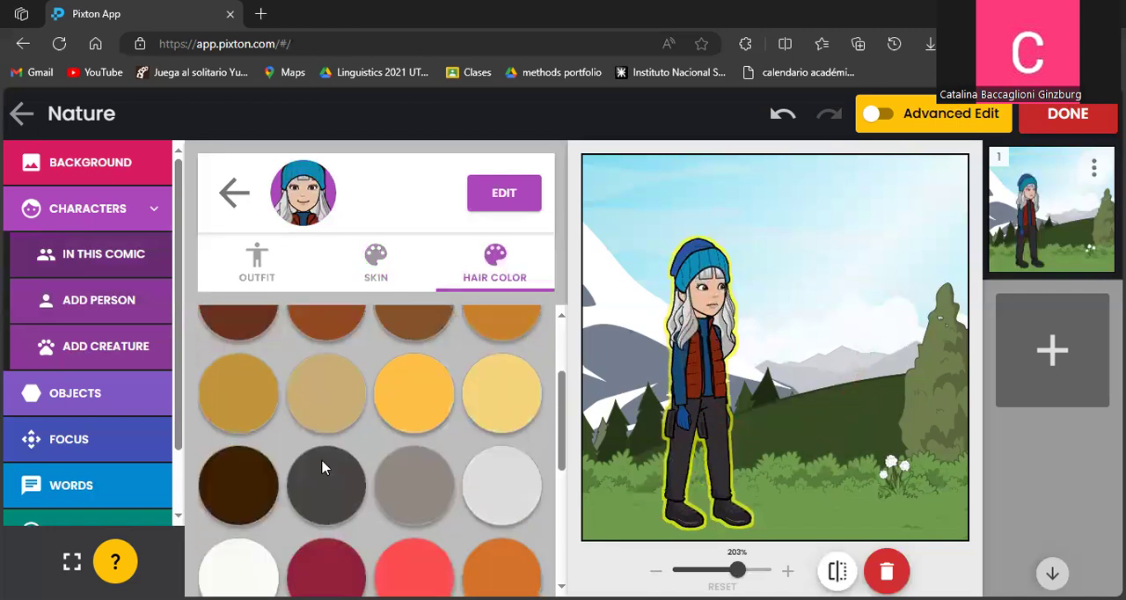
pyautogui.click(239, 367)
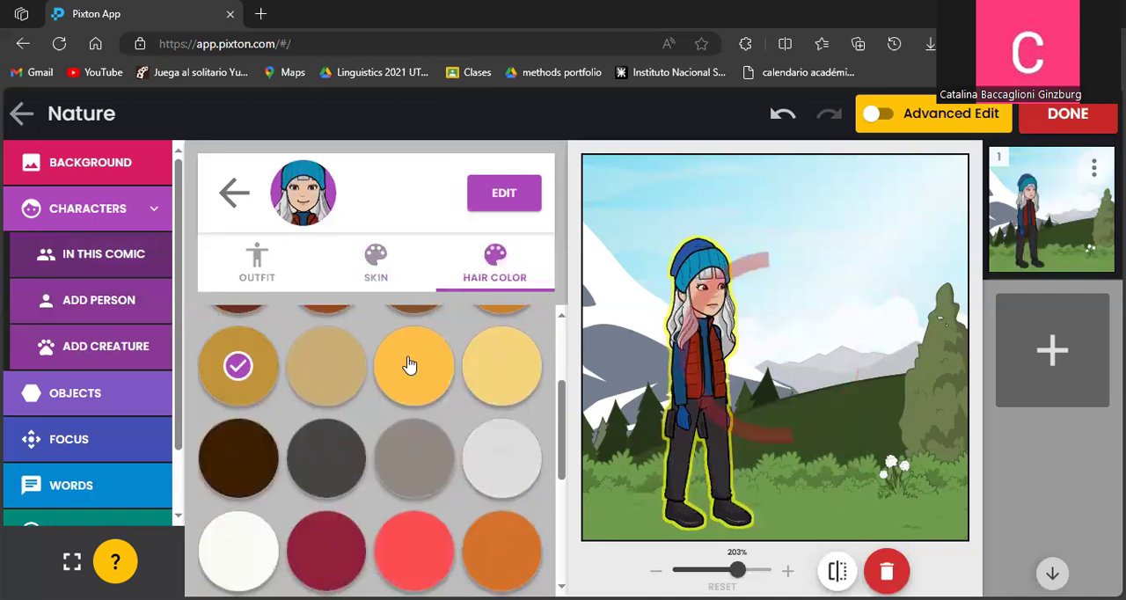
pyautogui.scroll(-2, 410, 367)
pyautogui.scroll(-1, 404, 425)
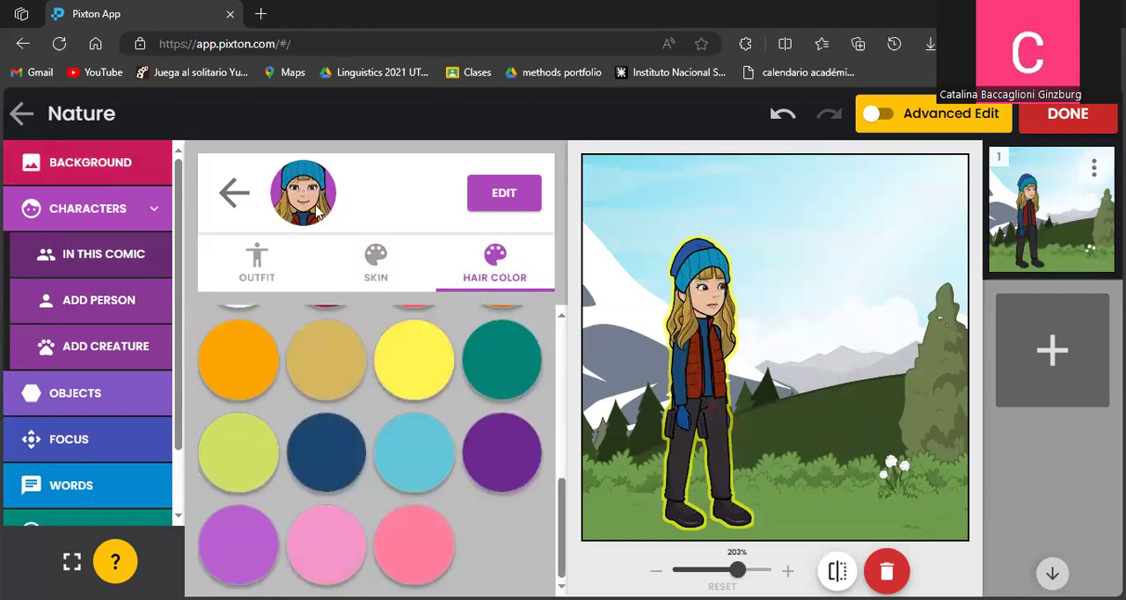
pyautogui.click(234, 195)
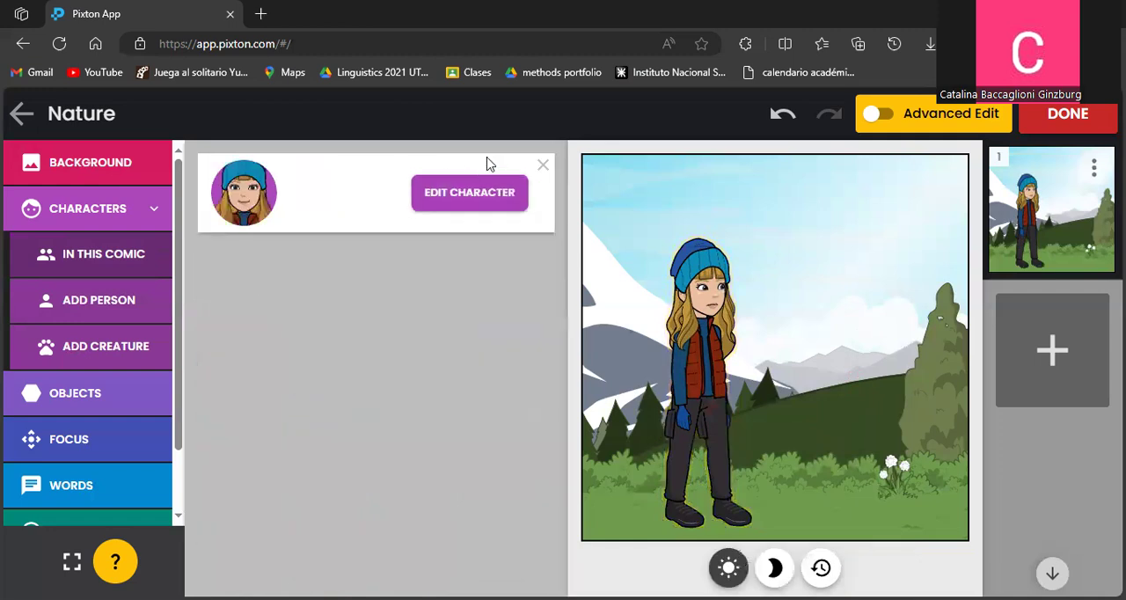
# Move the girl to the panel's left edge and add a green frog creature to the scene.
pyautogui.click(139, 348)
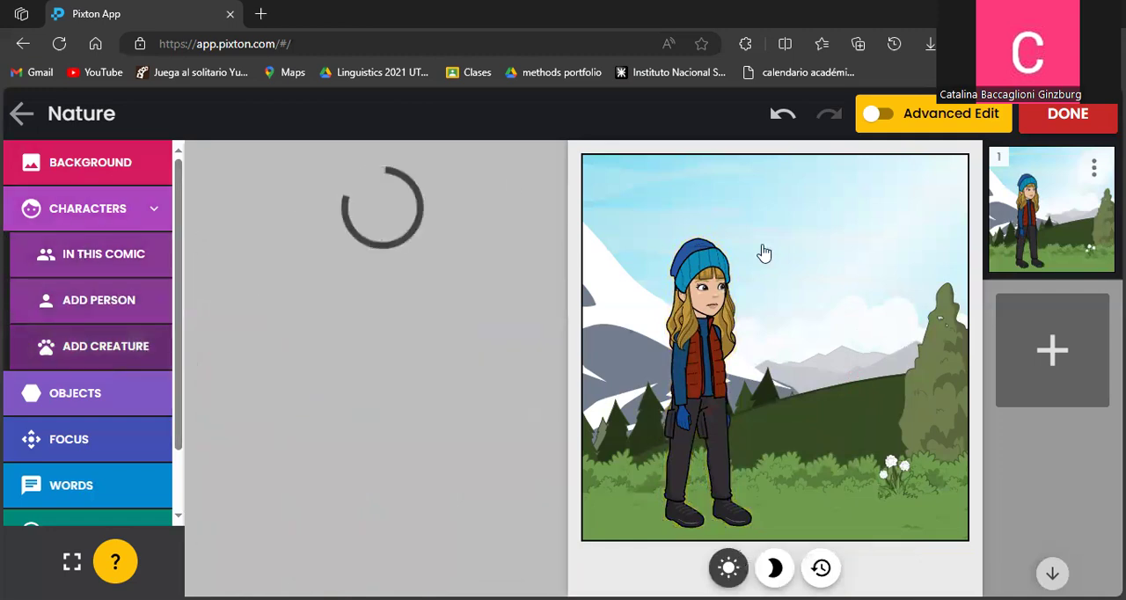
pyautogui.moveTo(675, 318); pyautogui.dragTo(610, 339)
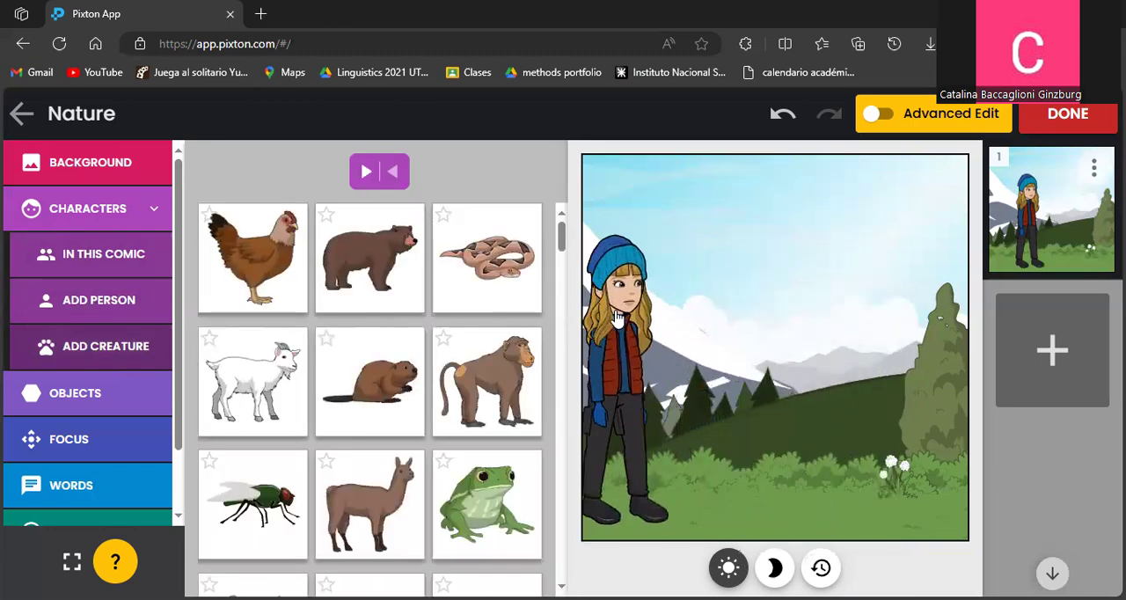
pyautogui.scroll(-1, 422, 409)
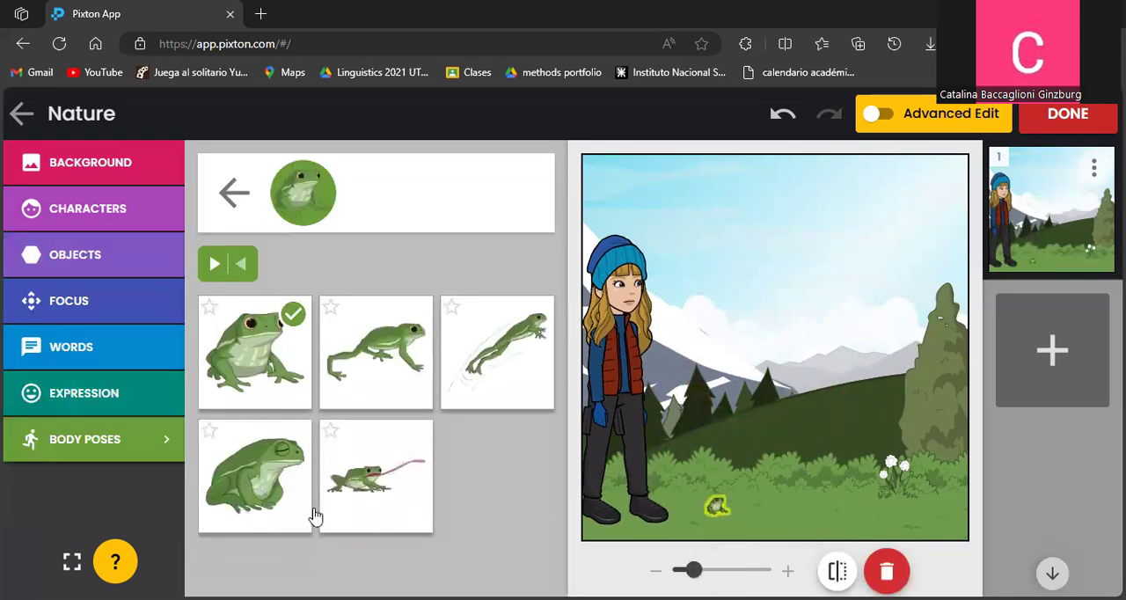
# Give the frog the leaping pose and place it above the bushes beside the girl, enlarged to 296%.
pyautogui.click(487, 367)
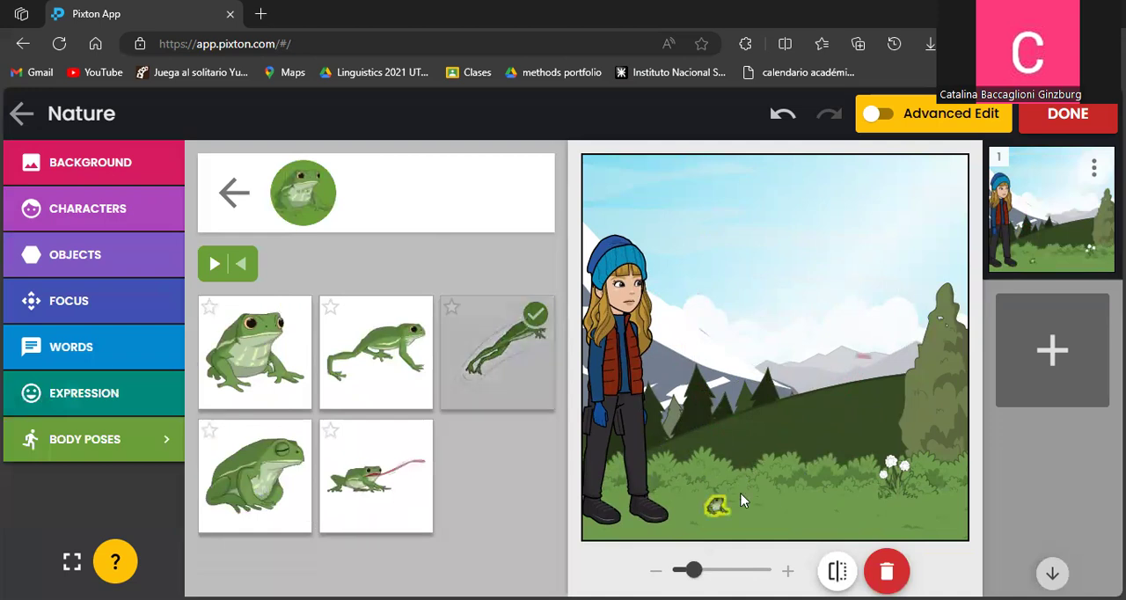
pyautogui.moveTo(698, 493); pyautogui.dragTo(751, 450)
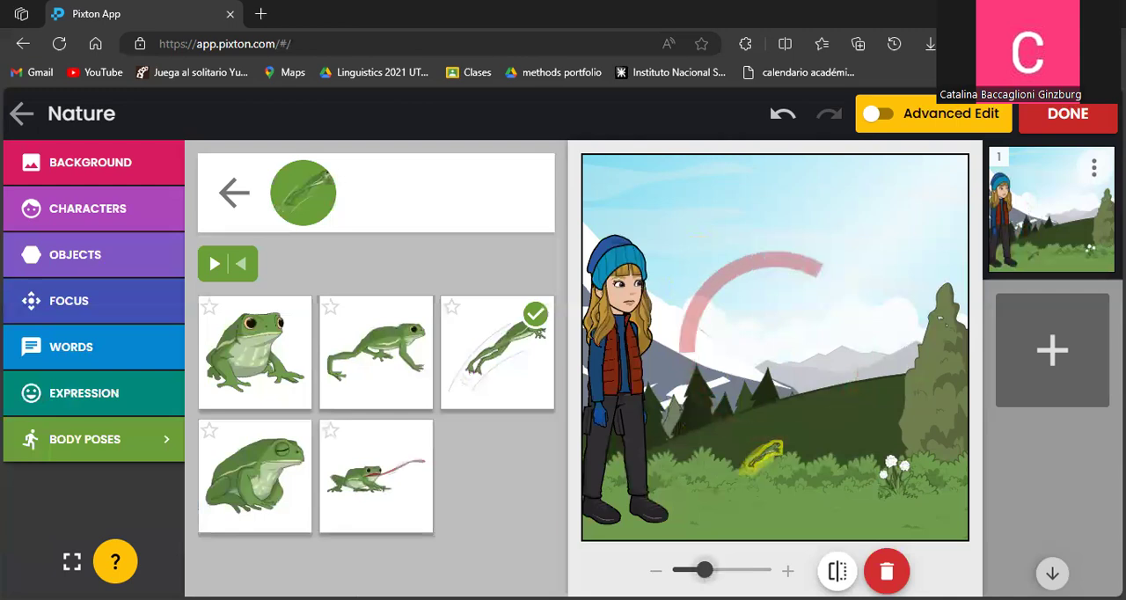
pyautogui.scroll(5, 764, 444)
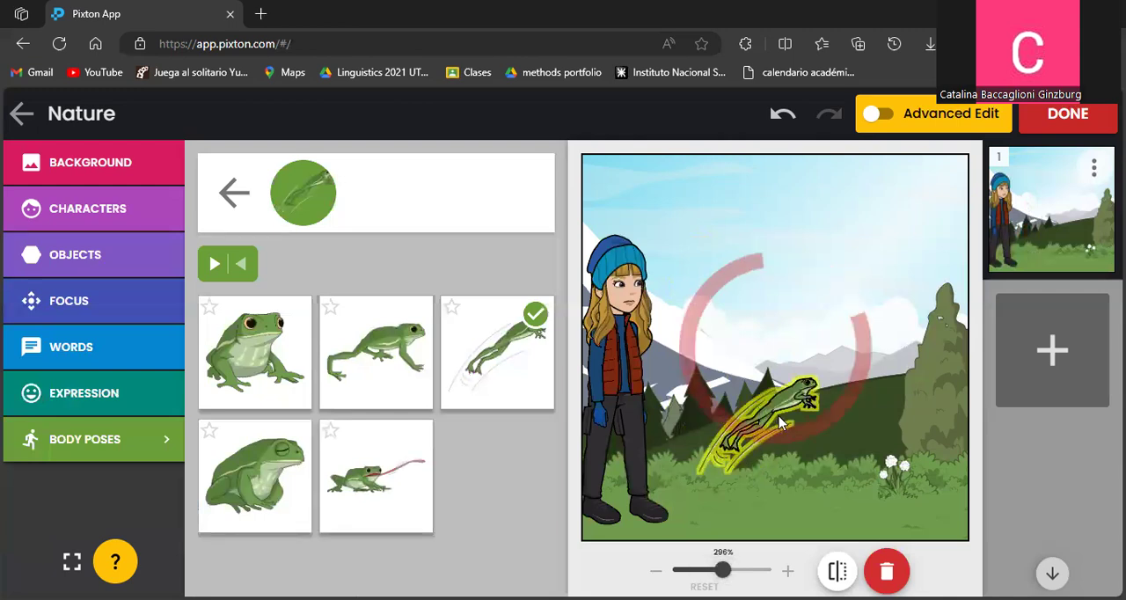
pyautogui.click(792, 451)
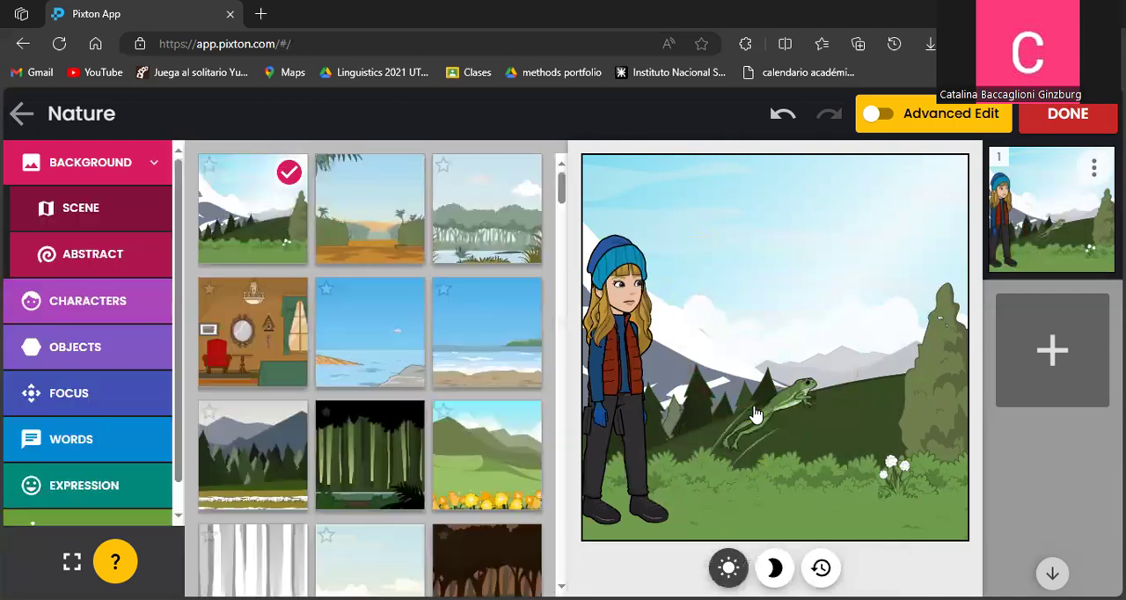
# Put the paintbrush in the girl's right hand and shift her slightly inward from the panel's left edge.
pyautogui.click(80, 354)
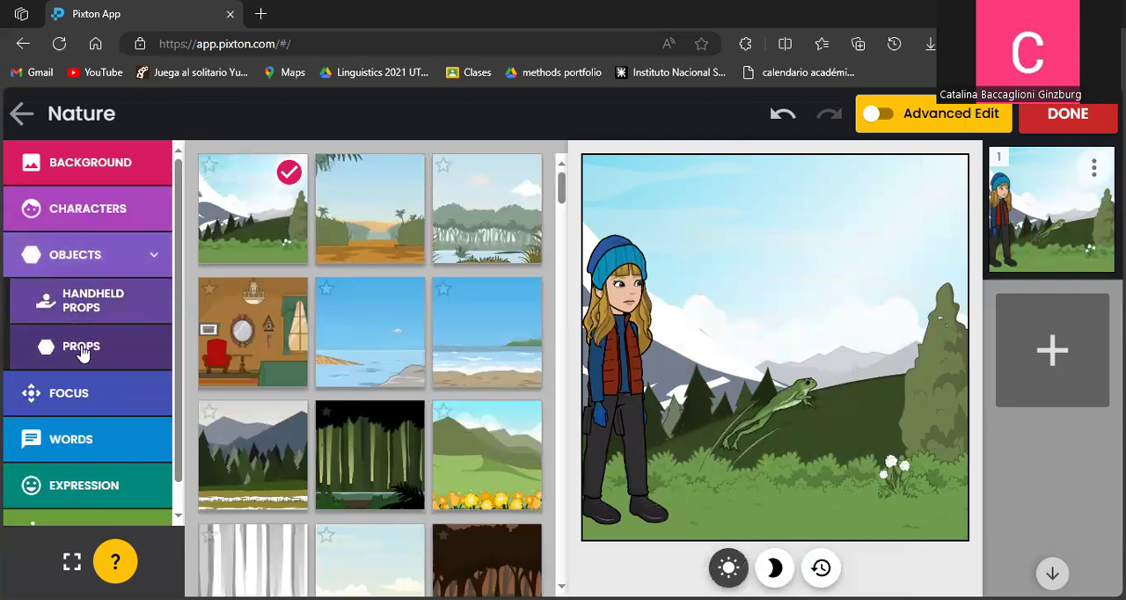
pyautogui.click(88, 306)
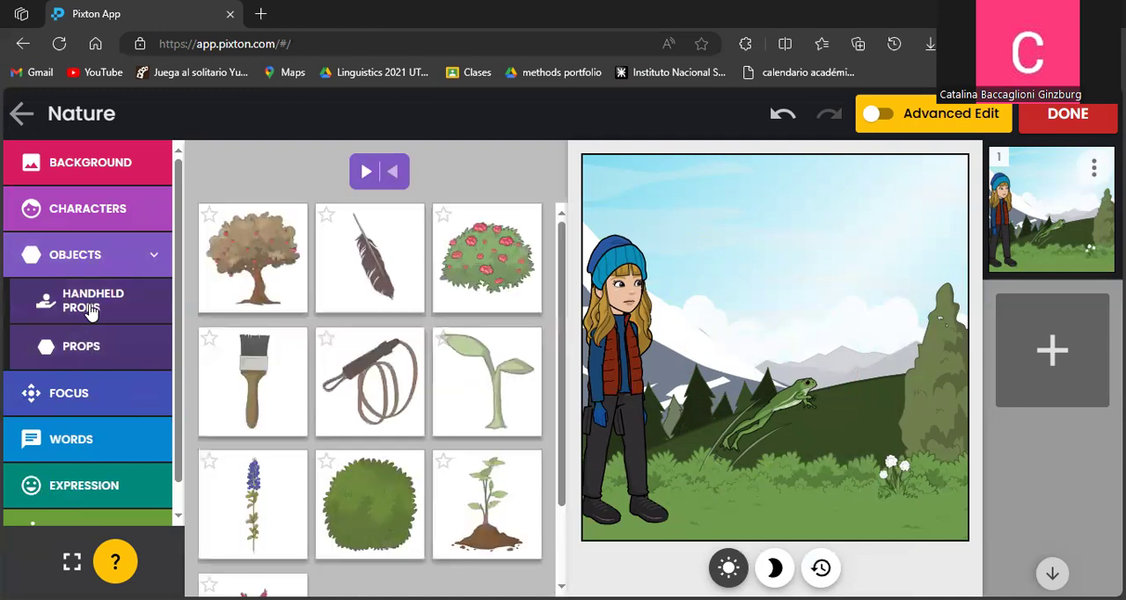
pyautogui.click(103, 310)
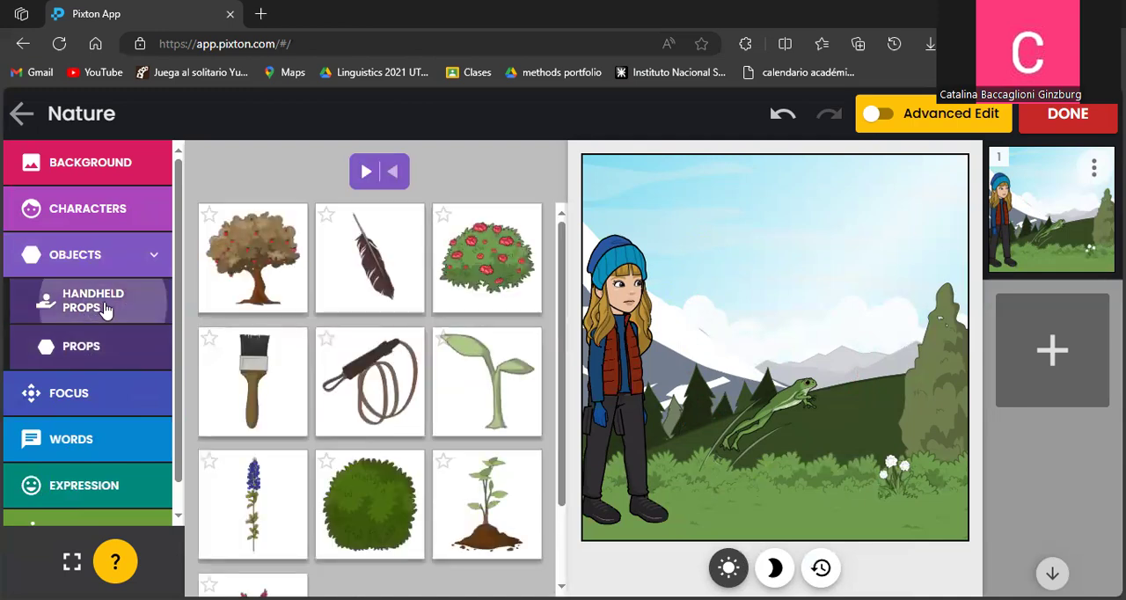
pyautogui.click(489, 191)
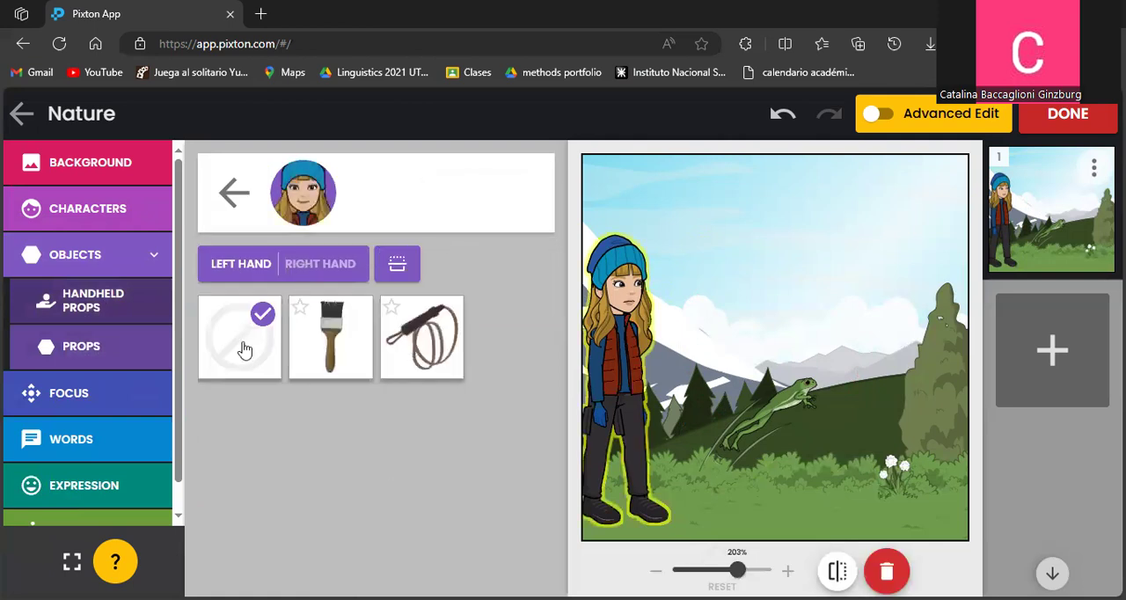
pyautogui.click(322, 271)
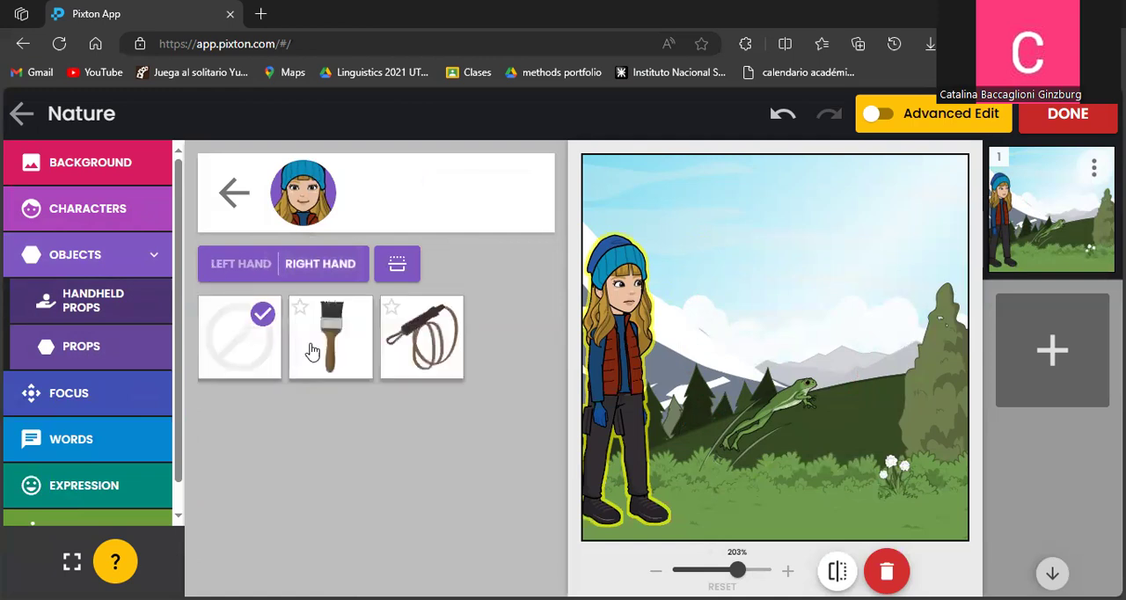
pyautogui.click(329, 346)
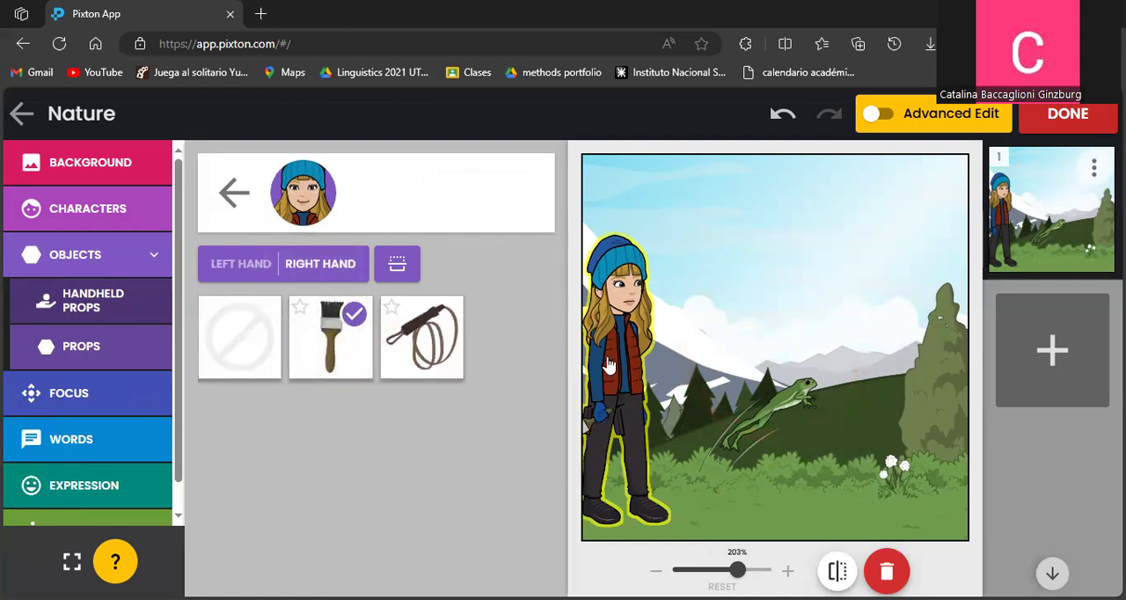
# Browse the standalone props available for the nature scene.
pyautogui.click(81, 346)
pyautogui.scroll(-3, 297, 404)
pyautogui.scroll(1, 298, 404)
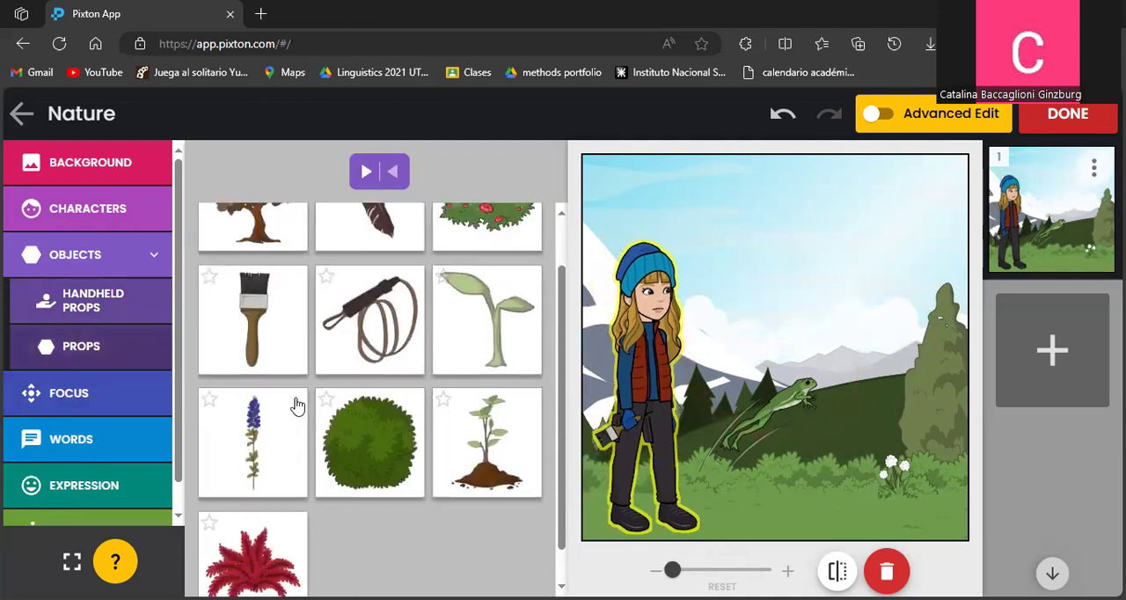
pyautogui.scroll(1, 298, 404)
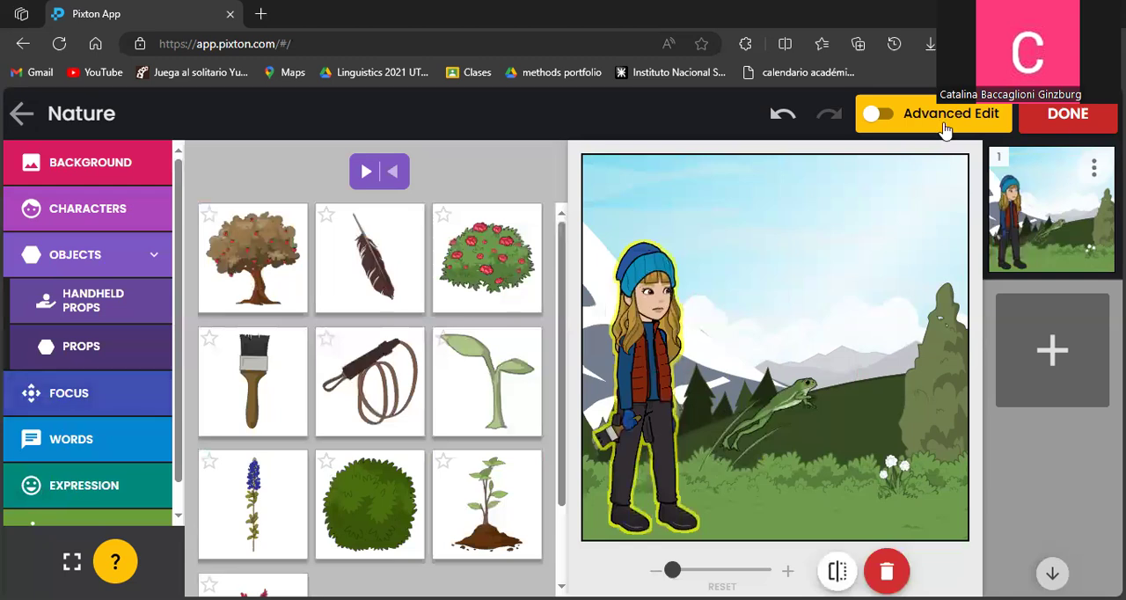
# Review the dramatic, location and regular focus options for the first panel.
pyautogui.click(70, 395)
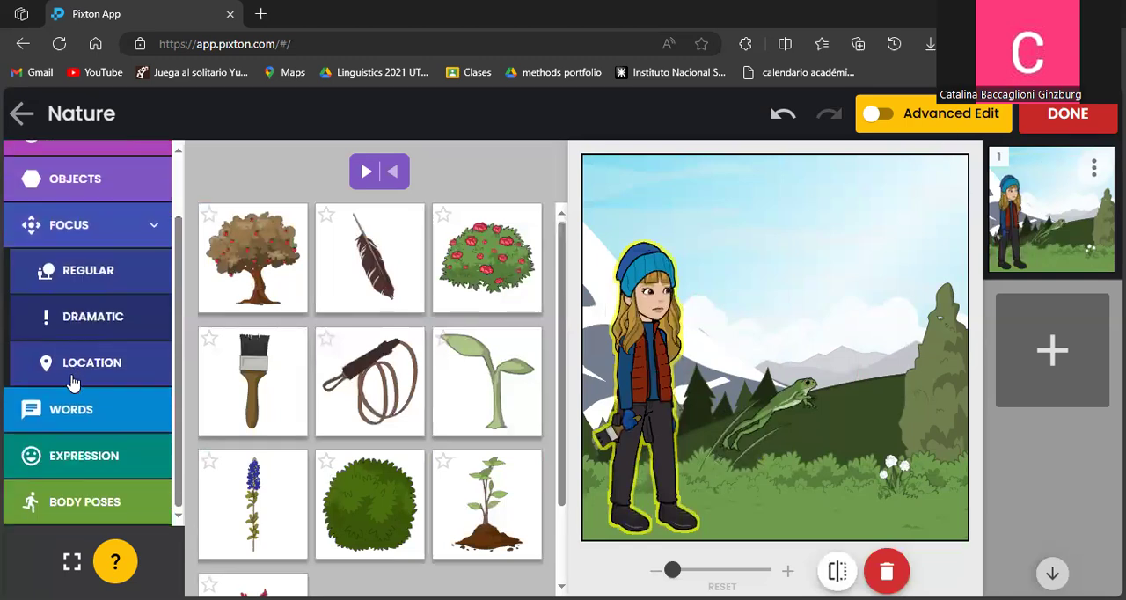
pyautogui.click(83, 319)
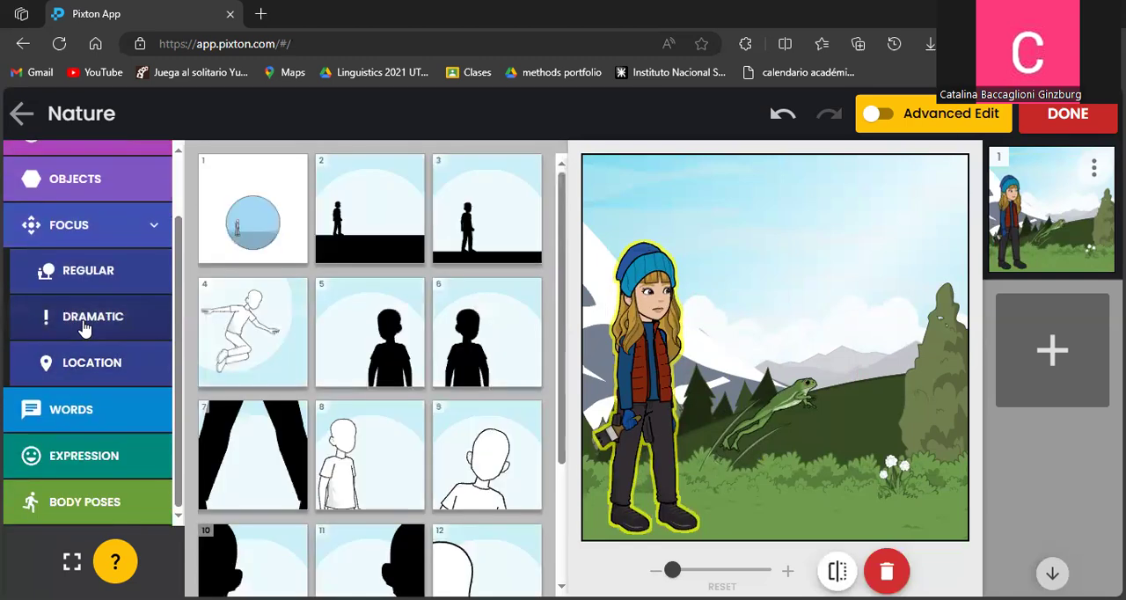
pyautogui.scroll(-2, 388, 308)
pyautogui.scroll(-1, 388, 308)
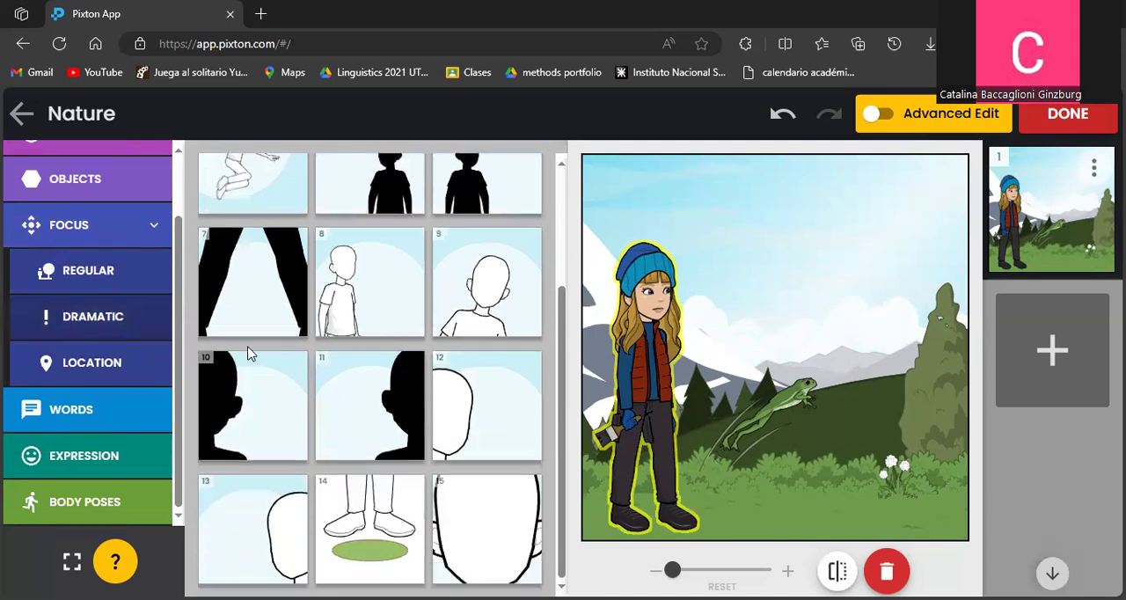
pyautogui.click(95, 366)
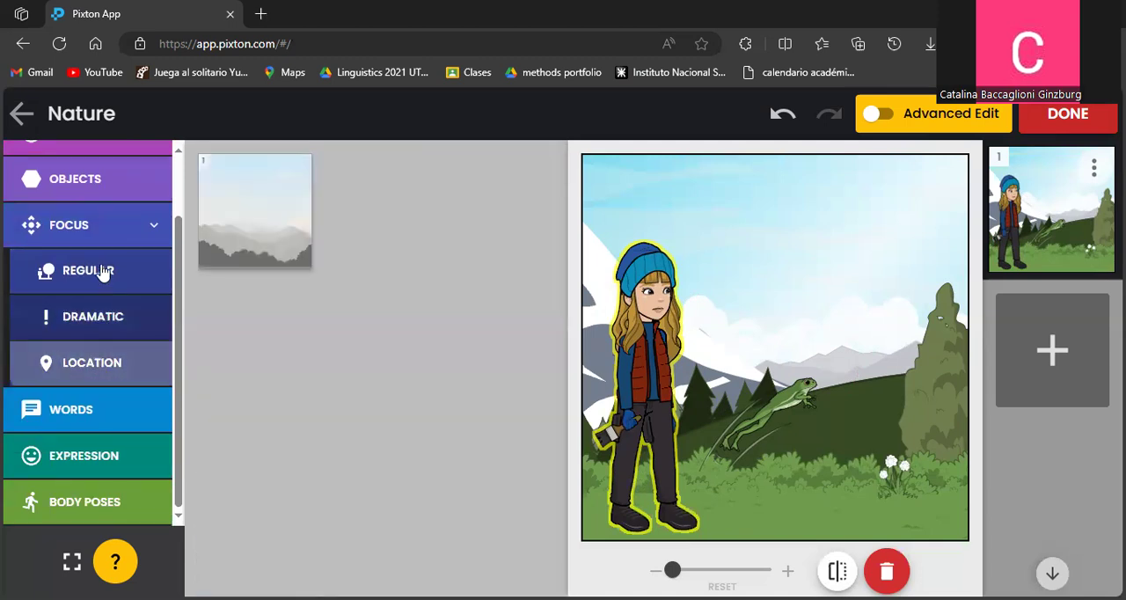
pyautogui.click(104, 270)
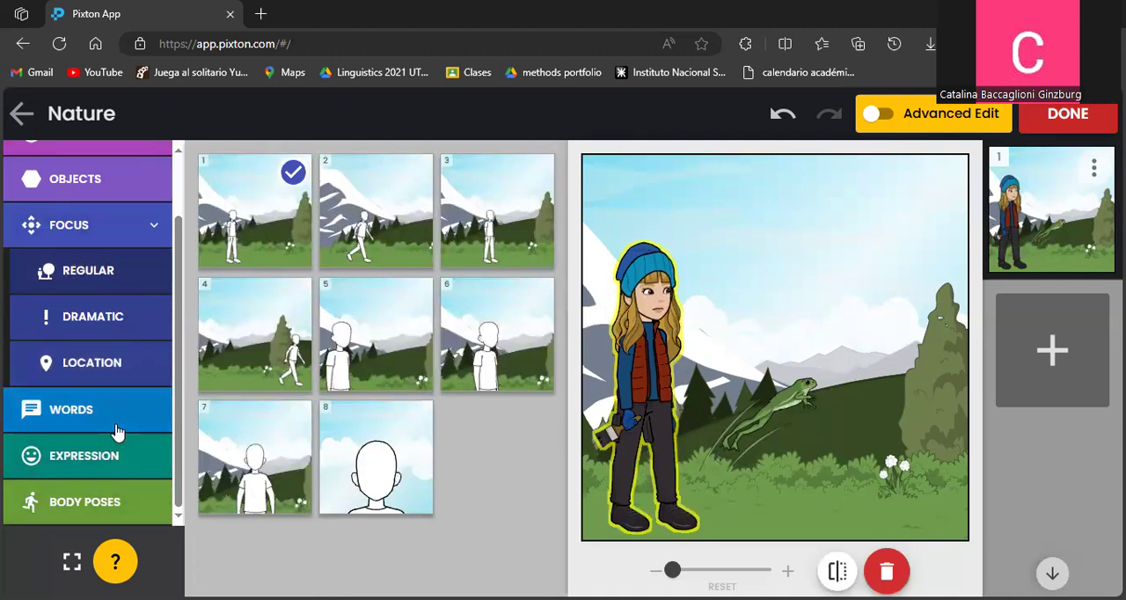
# Examine the girl's speech balloon styles and accent characters, along with the panel's caption types.
pyautogui.click(140, 409)
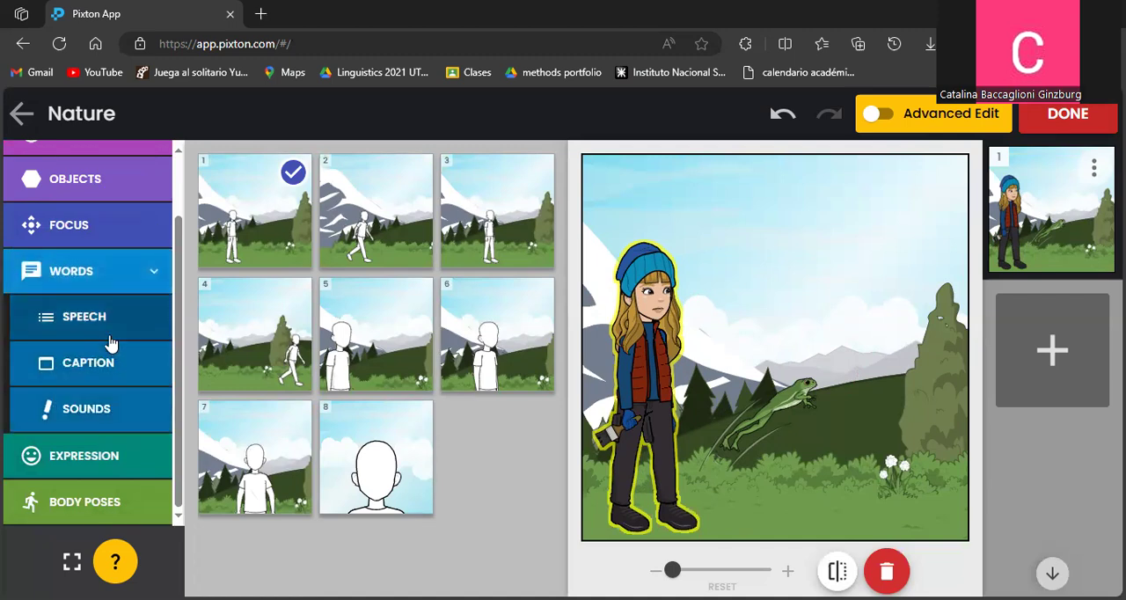
pyautogui.click(113, 341)
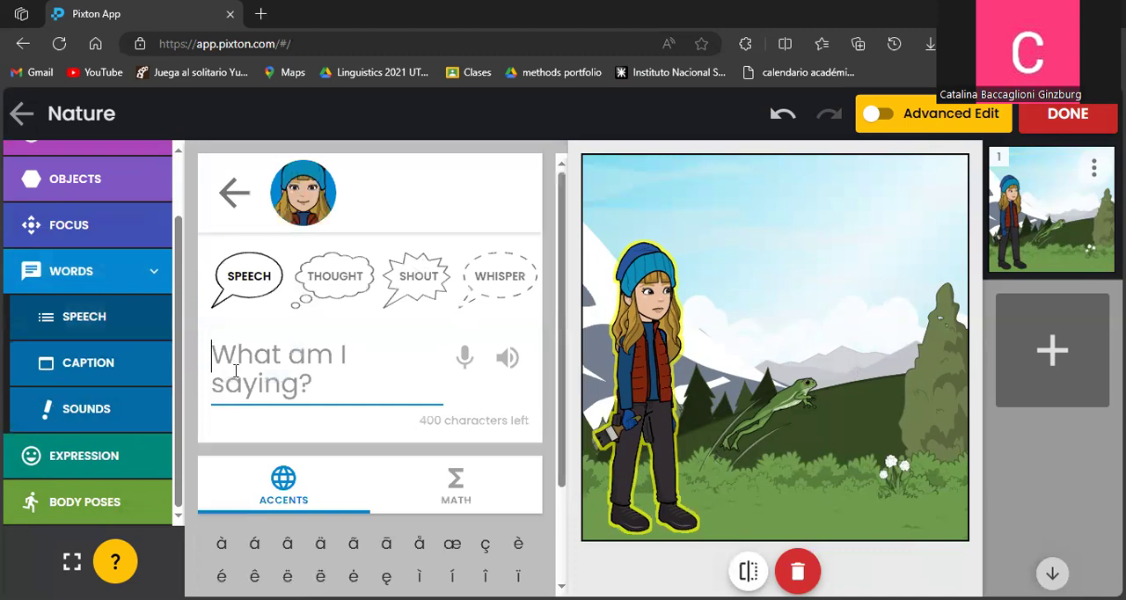
pyautogui.scroll(-1, 408, 391)
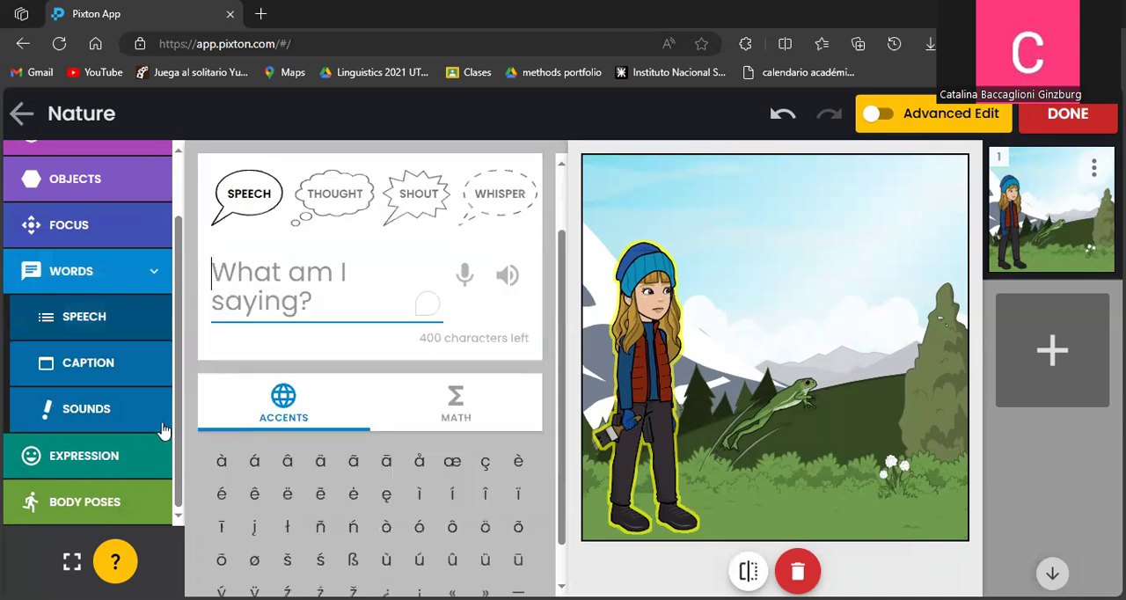
pyautogui.click(88, 363)
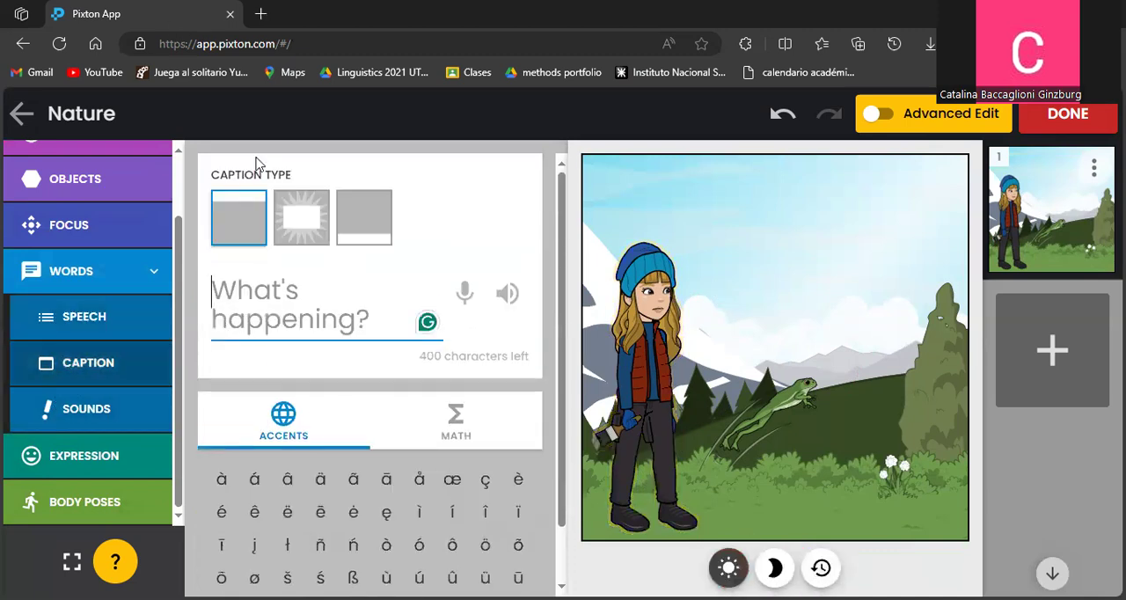
# Add the NOOO! sound effect to the panel and place it in the sky above the girl and frog.
pyautogui.click(125, 411)
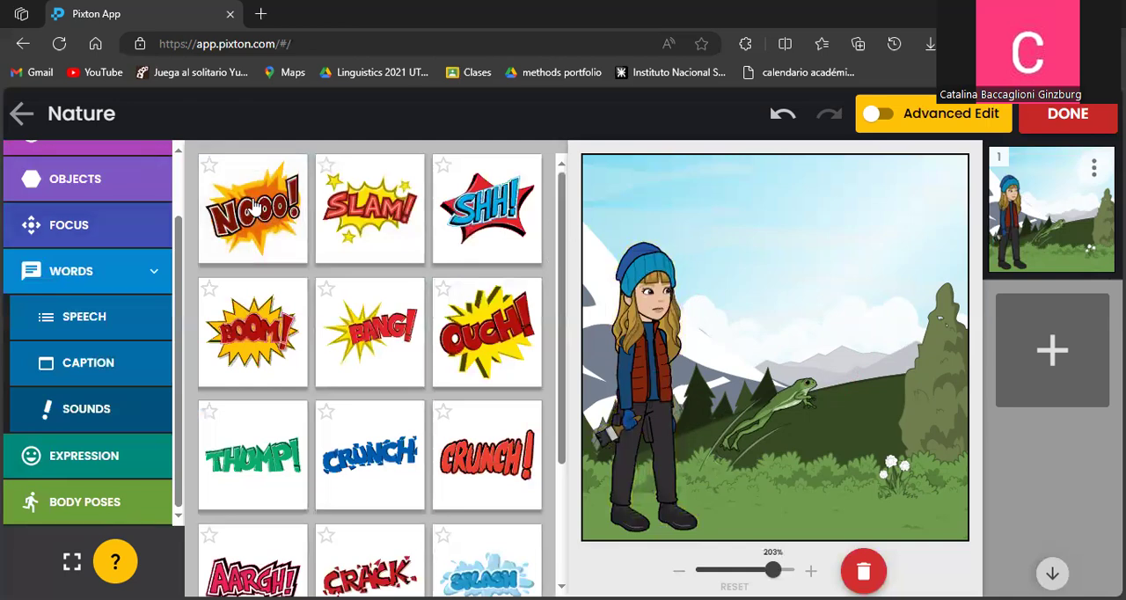
pyautogui.click(254, 205)
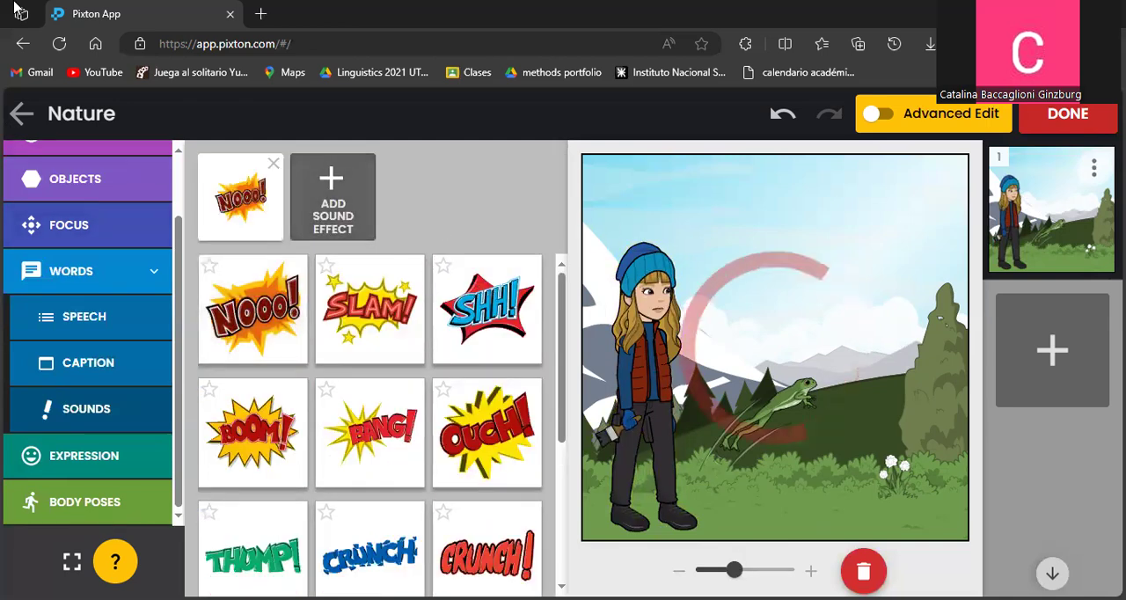
pyautogui.click(769, 229)
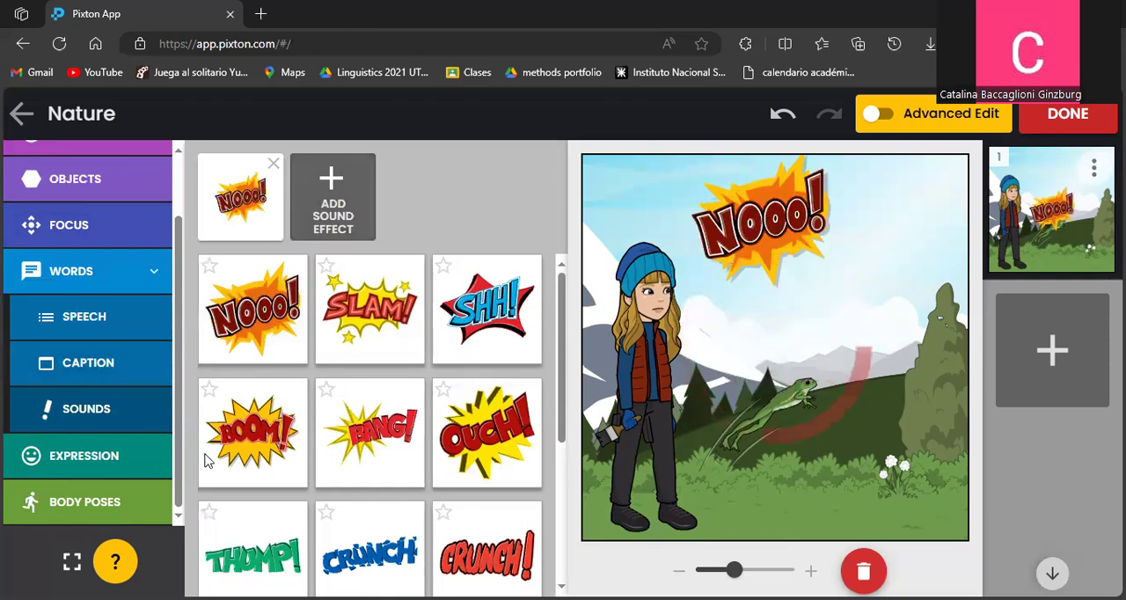
# Change the girl's expression to the crying face with an open mouth and flying tears.
pyautogui.click(50, 458)
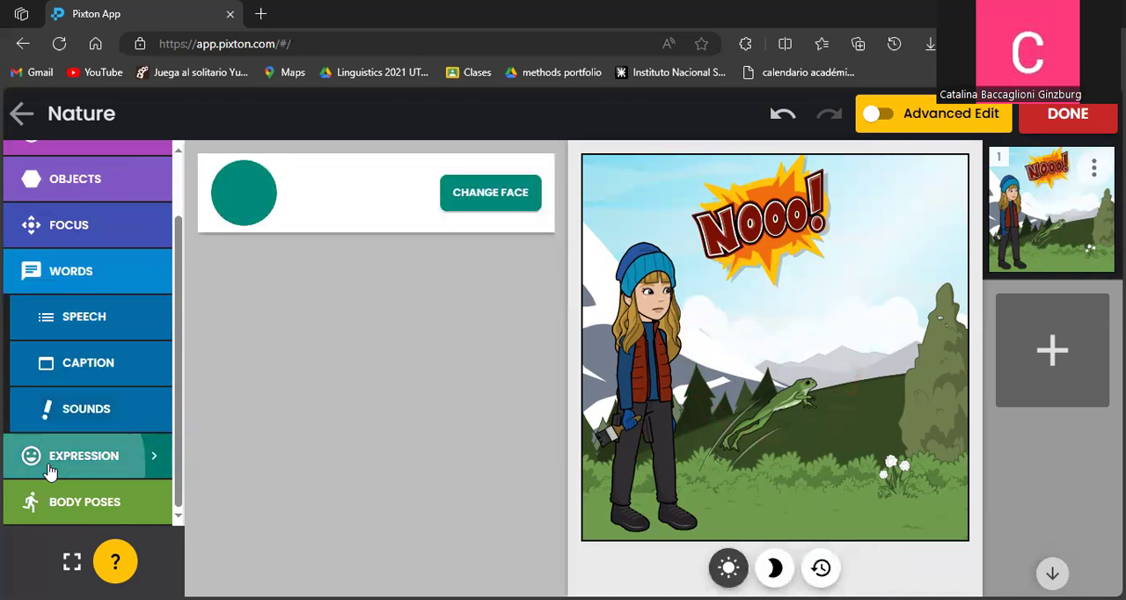
pyautogui.click(497, 204)
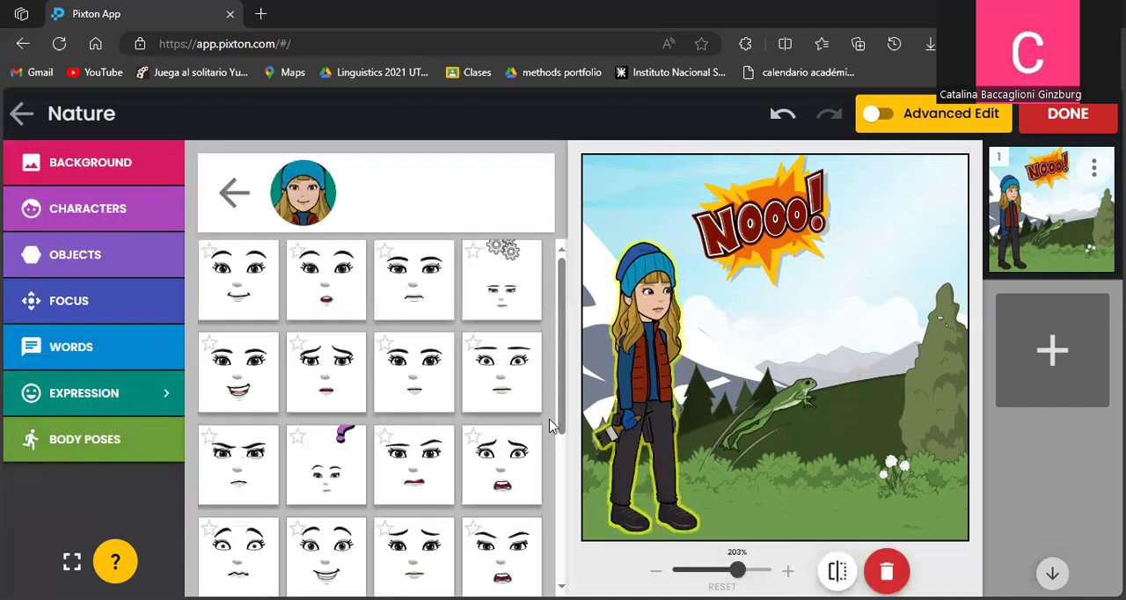
pyautogui.scroll(-1, 515, 427)
pyautogui.click(517, 393)
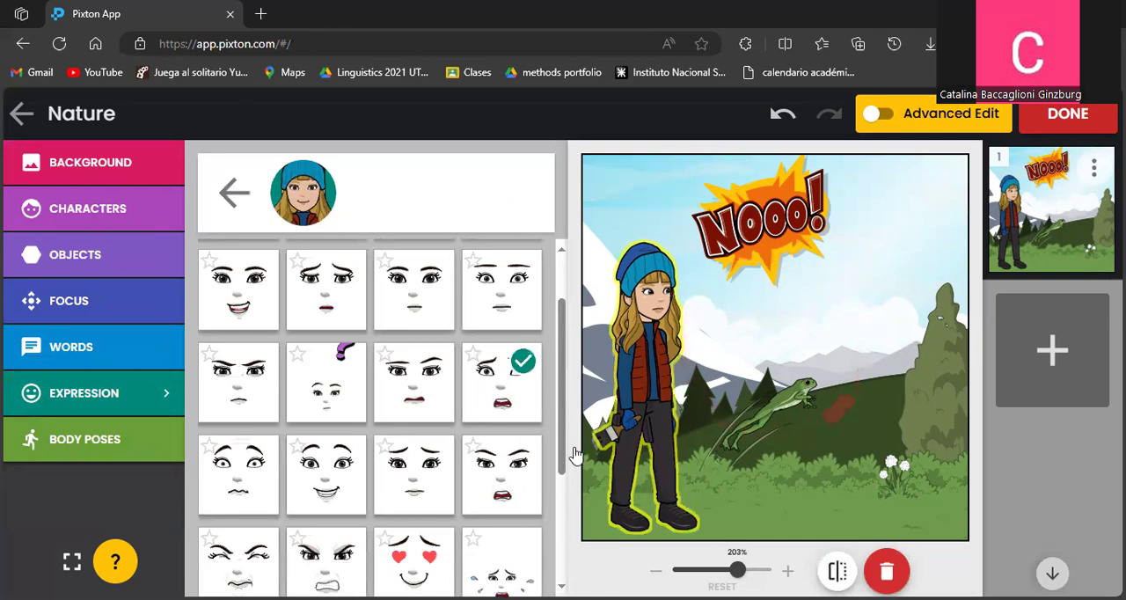
pyautogui.scroll(-2, 528, 493)
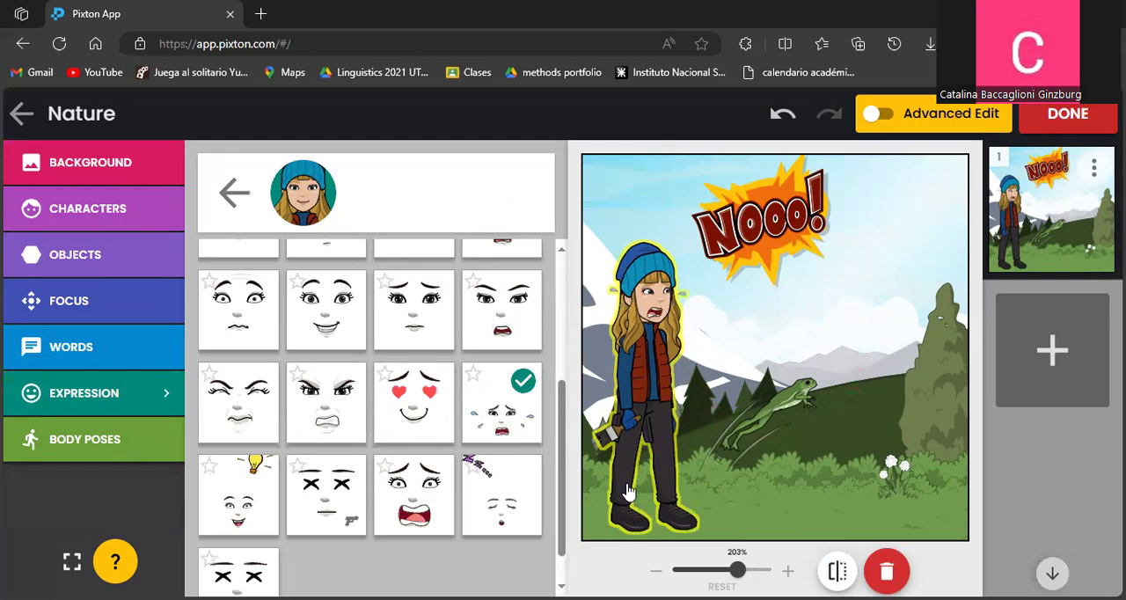
# Give the girl the front-facing standing pose with one arm raised toward the sky.
pyautogui.click(104, 436)
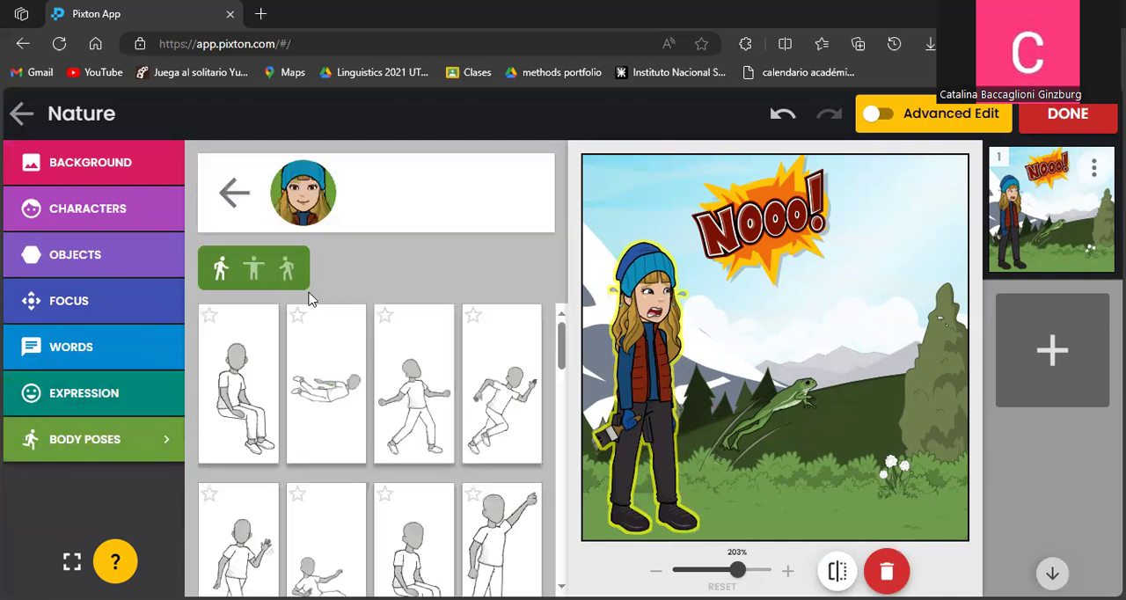
pyautogui.click(251, 270)
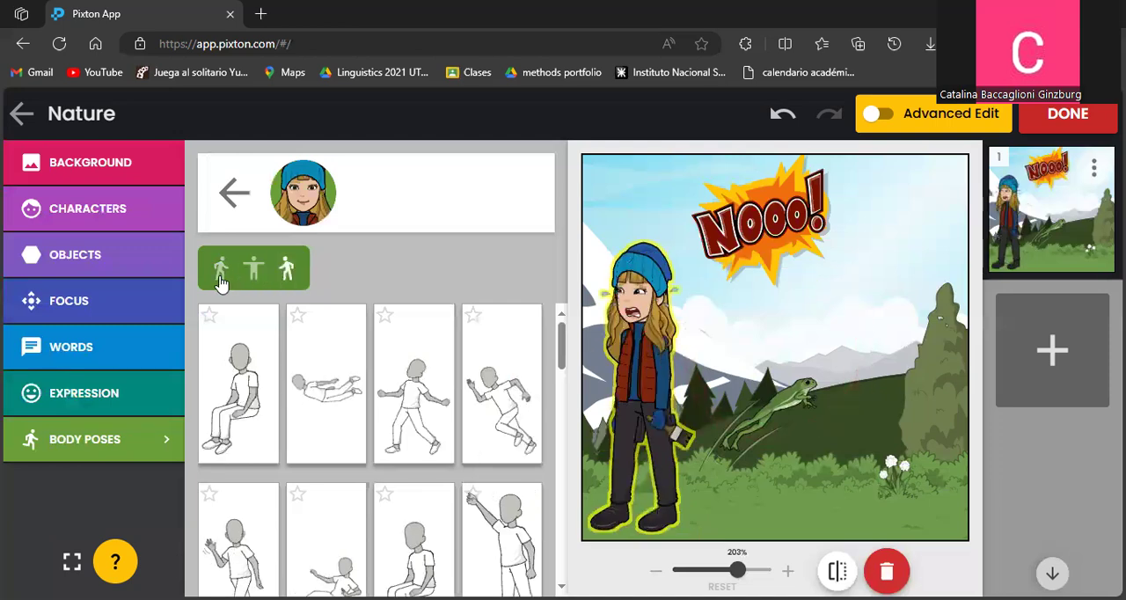
pyautogui.click(220, 275)
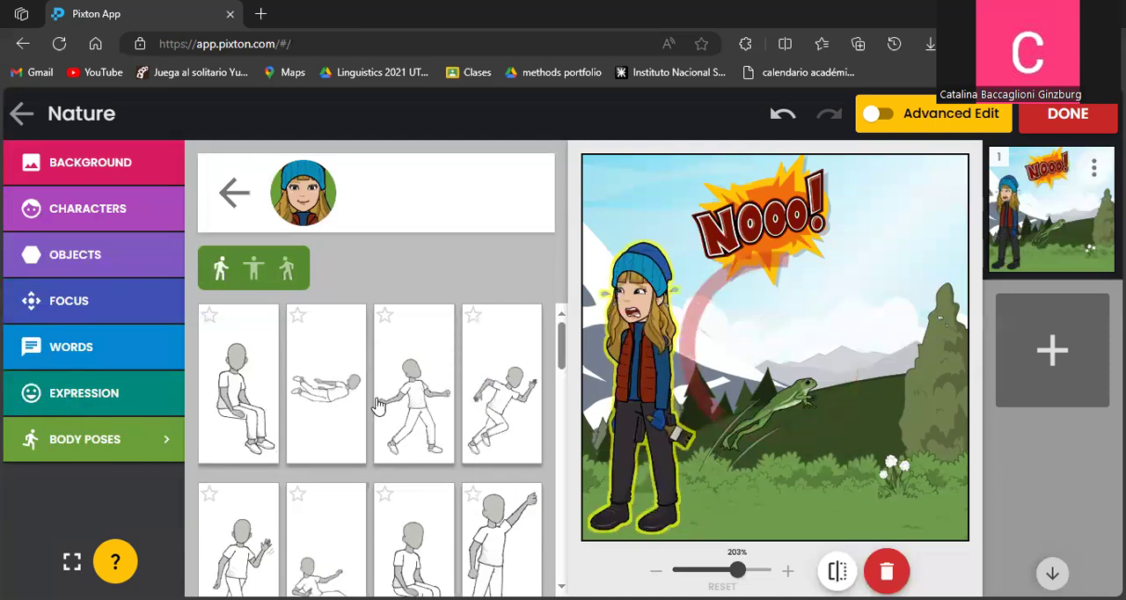
pyautogui.scroll(-1, 377, 405)
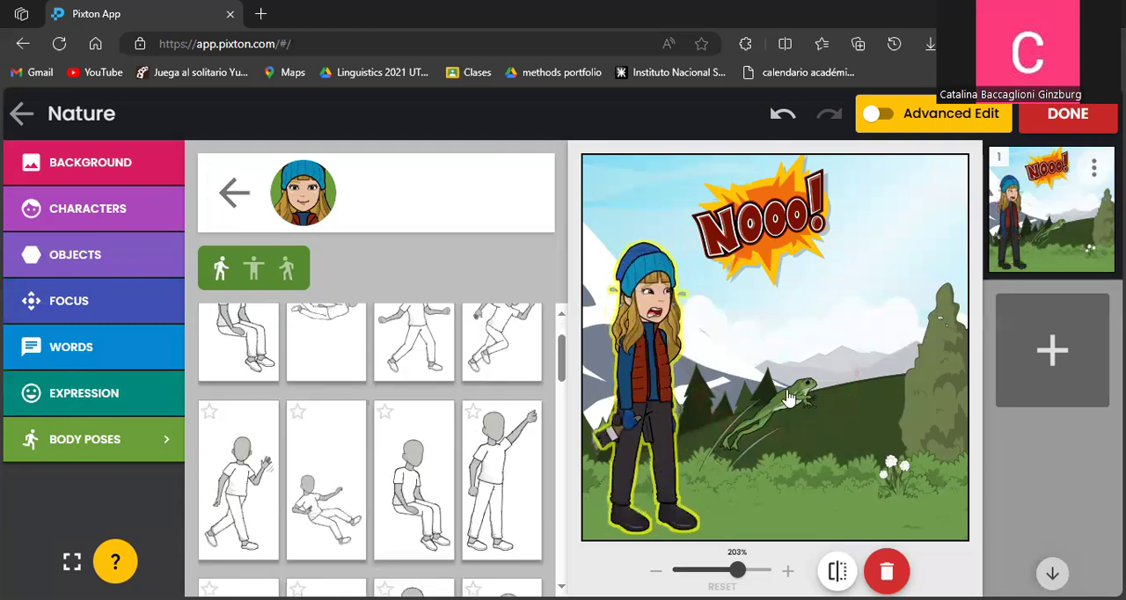
pyautogui.scroll(-2, 413, 444)
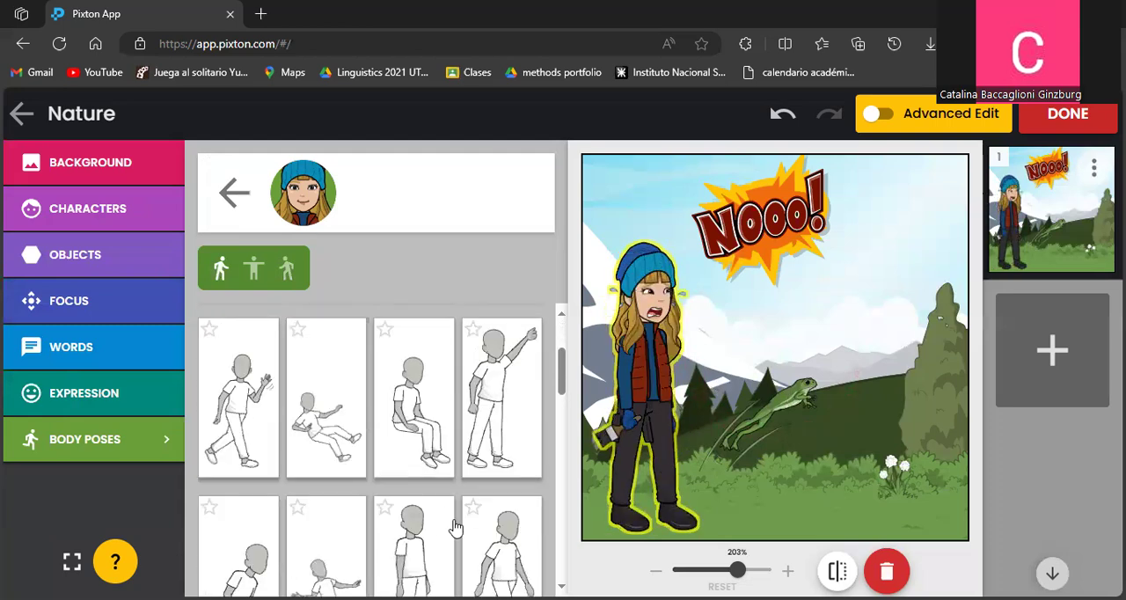
pyautogui.scroll(1, 431, 488)
pyautogui.click(481, 406)
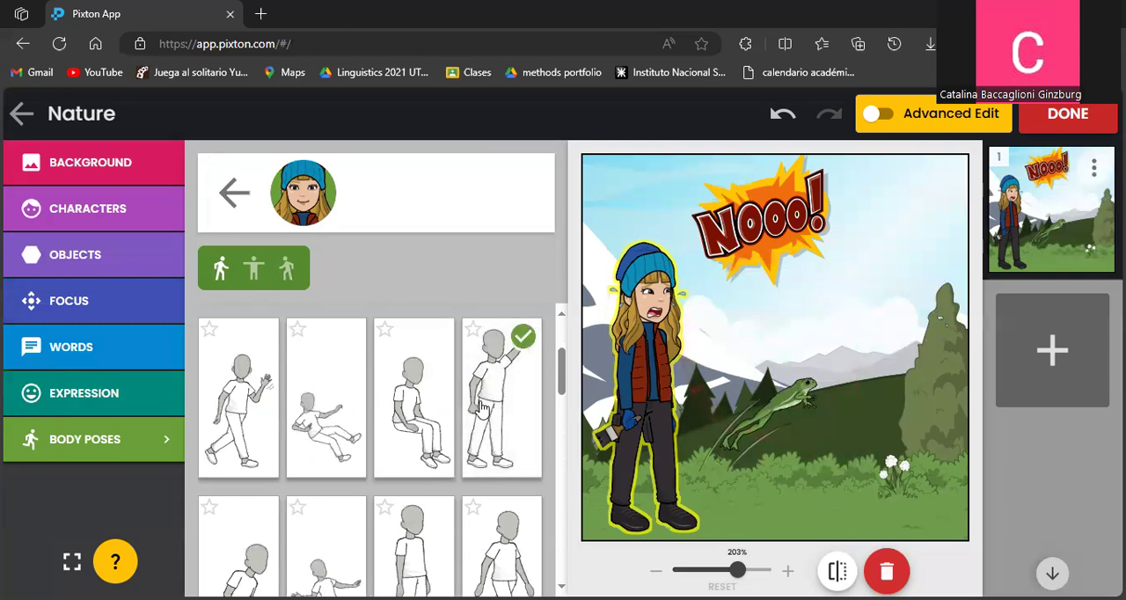
# Shift the NOOO! effect toward the panel's upper right and move the frog down beside the white flowers.
pyautogui.moveTo(761, 229); pyautogui.dragTo(824, 229)
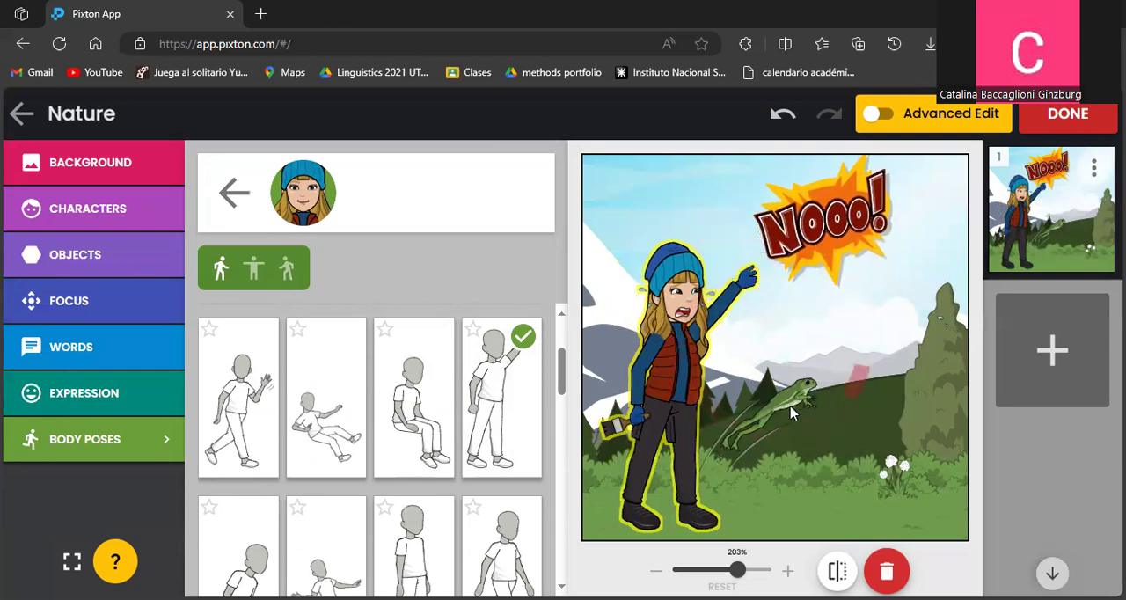
pyautogui.moveTo(790, 410); pyautogui.dragTo(888, 435)
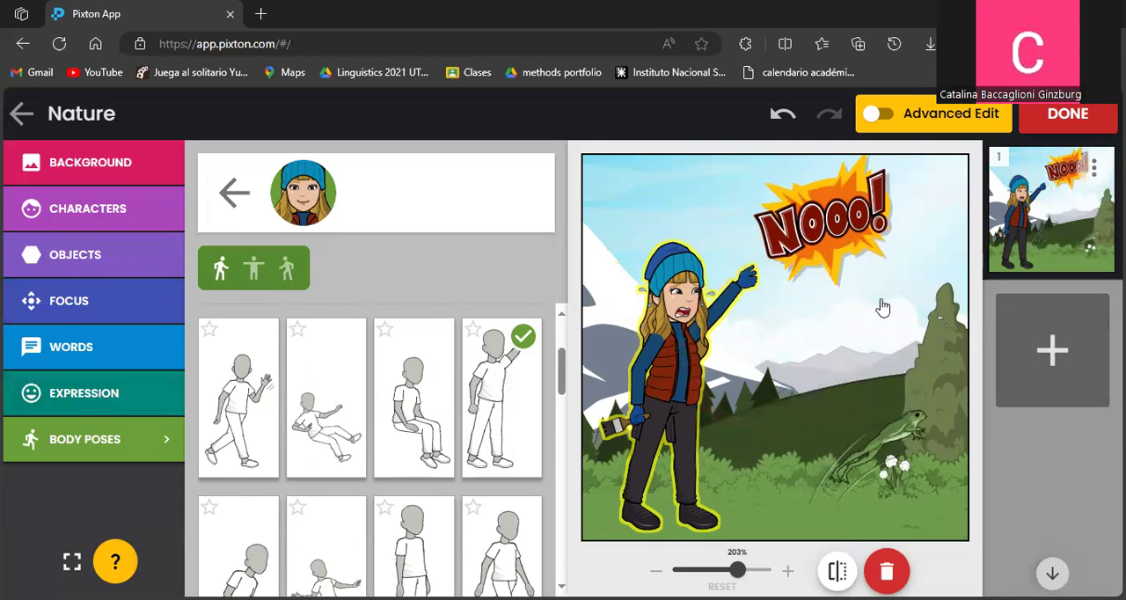
# Add a second panel to the comic, switch it to night lighting and finish editing.
pyautogui.click(1086, 354)
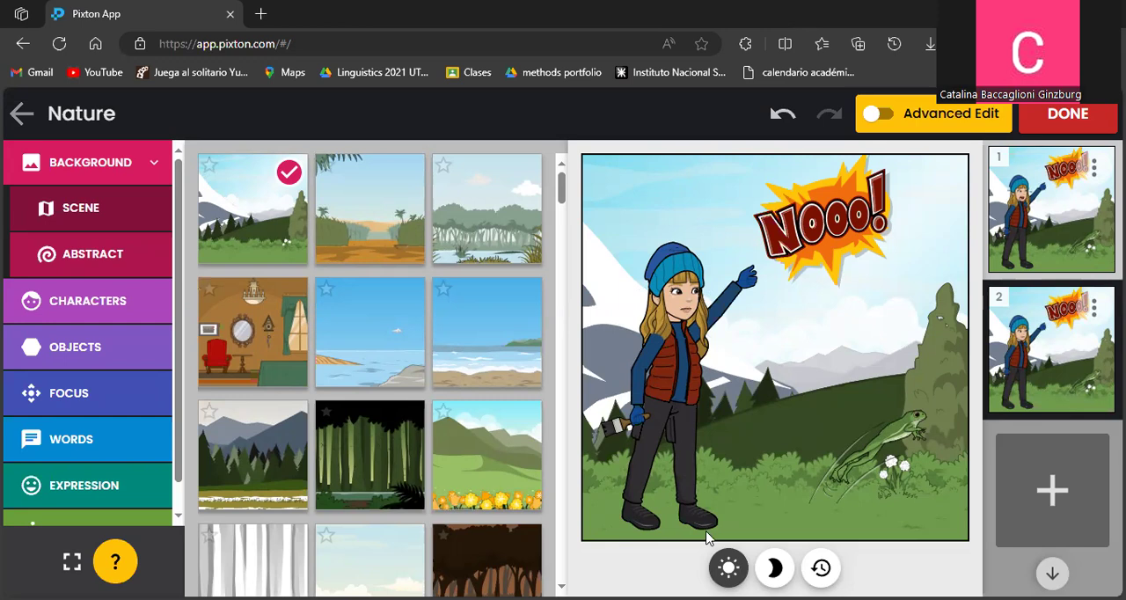
pyautogui.click(774, 568)
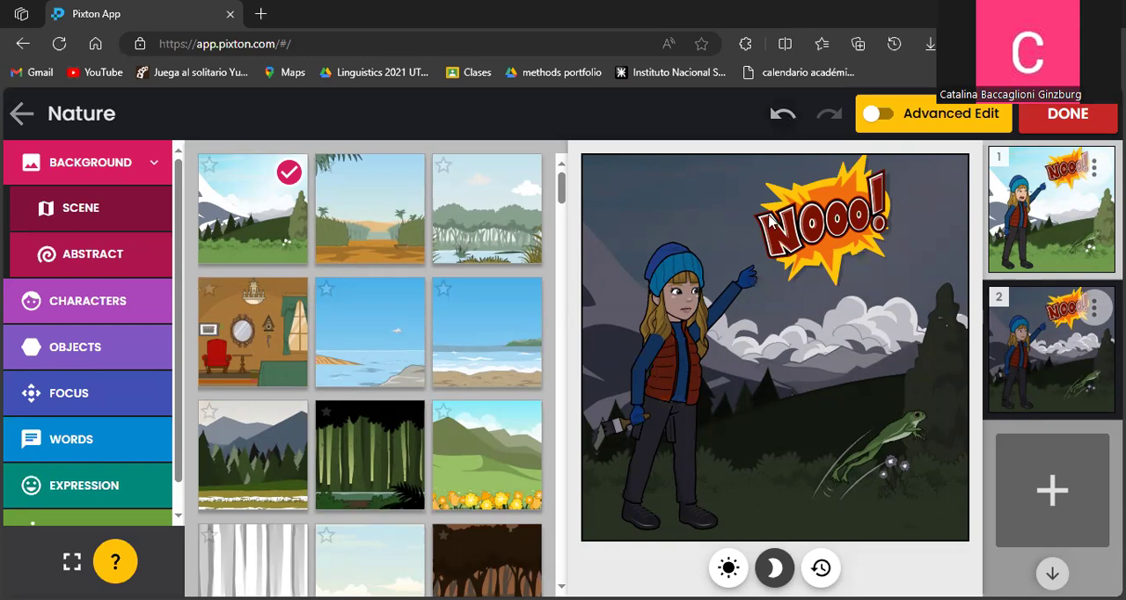
pyautogui.click(1088, 118)
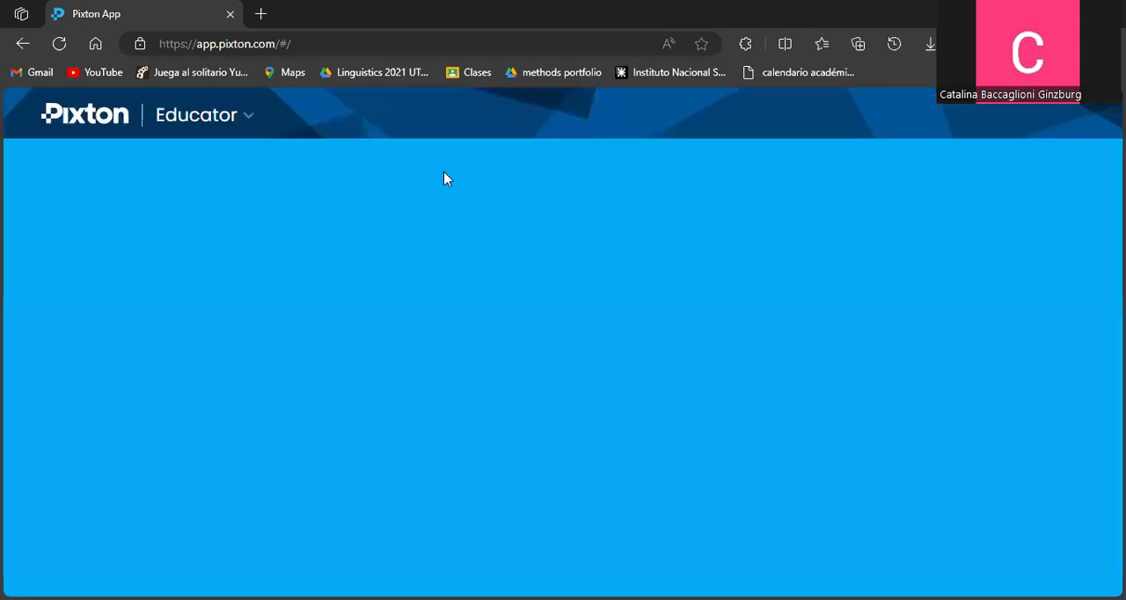
# Publish the two-panel Nature comic so it can be printed, downloaded or shared.
pyautogui.scroll(-2, 442, 341)
pyautogui.scroll(2, 455, 378)
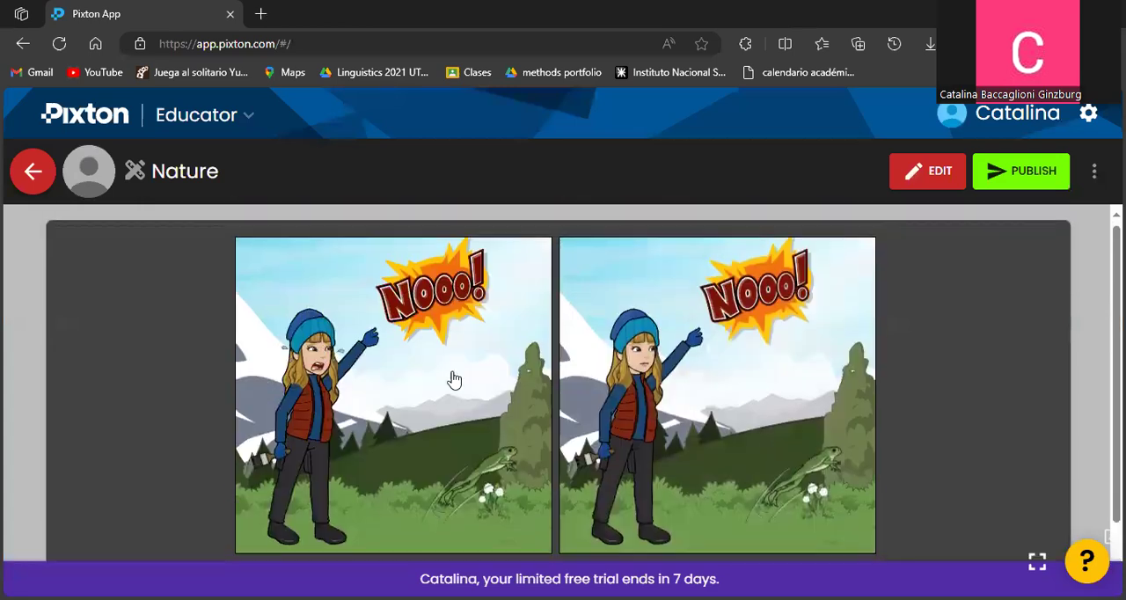
pyautogui.scroll(-2, 801, 349)
pyautogui.click(1092, 171)
pyautogui.click(1093, 171)
pyautogui.click(1045, 175)
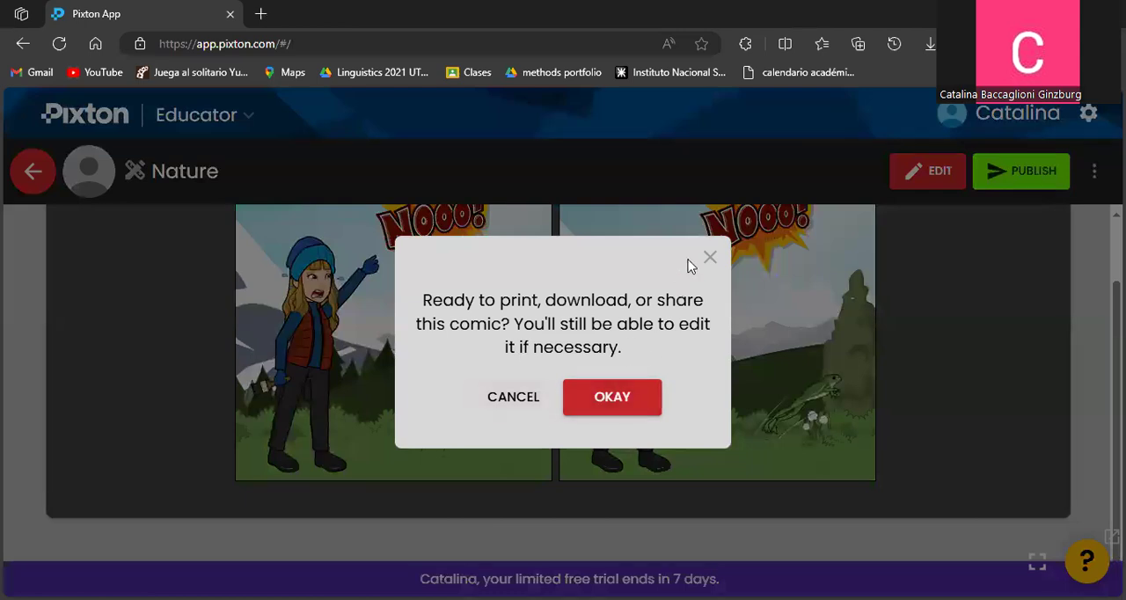
pyautogui.click(630, 410)
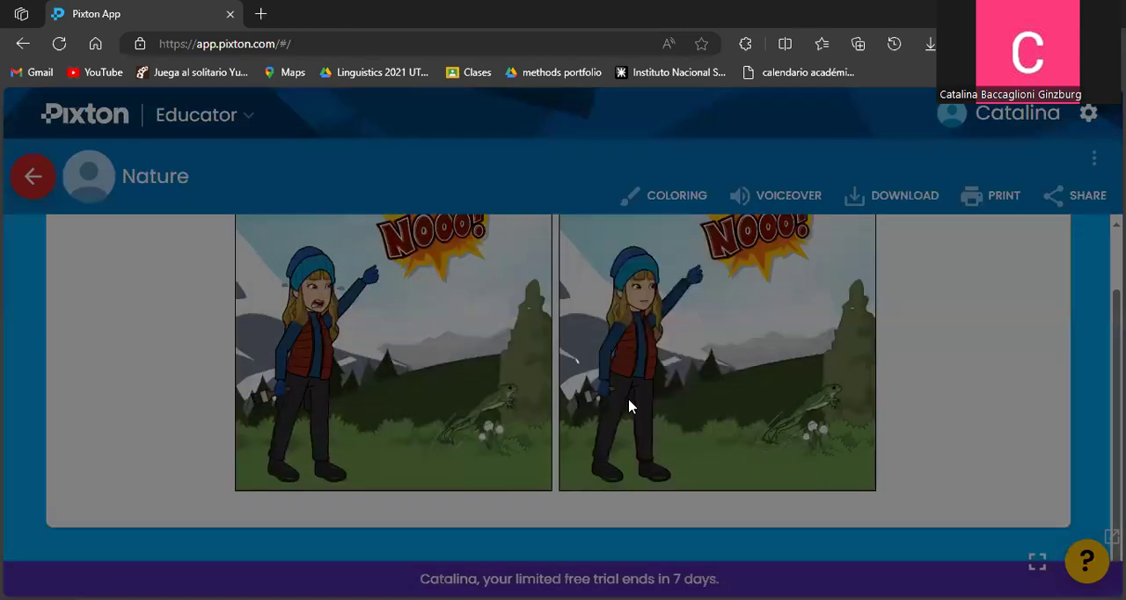
# Look over the published comic and its coloring, voiceover, download, print and share options.
pyautogui.scroll(1, 617, 365)
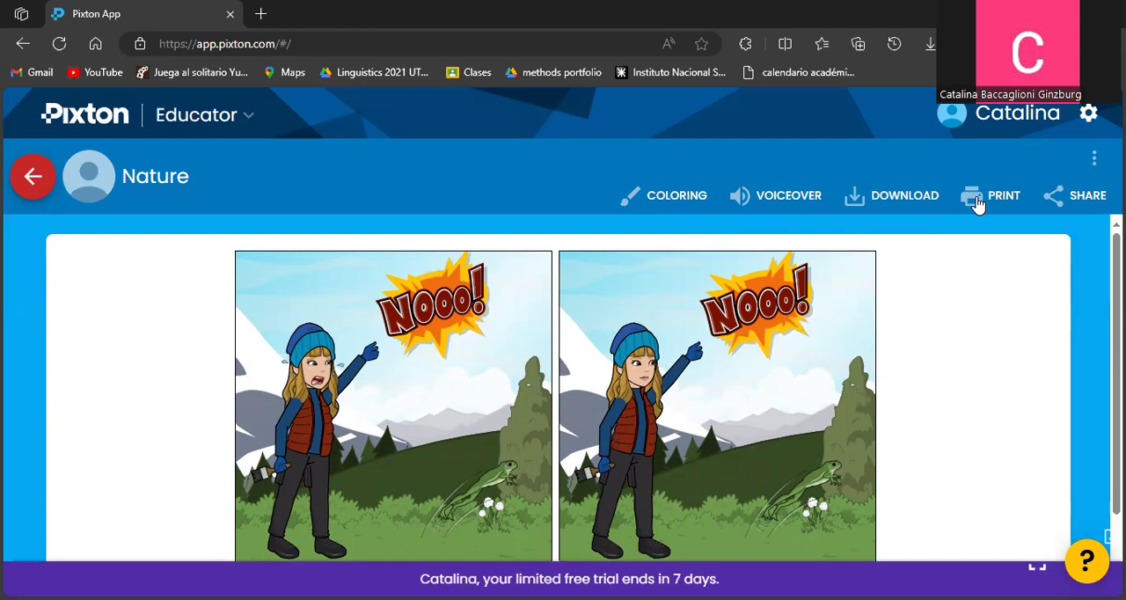
pyautogui.scroll(-1, 787, 451)
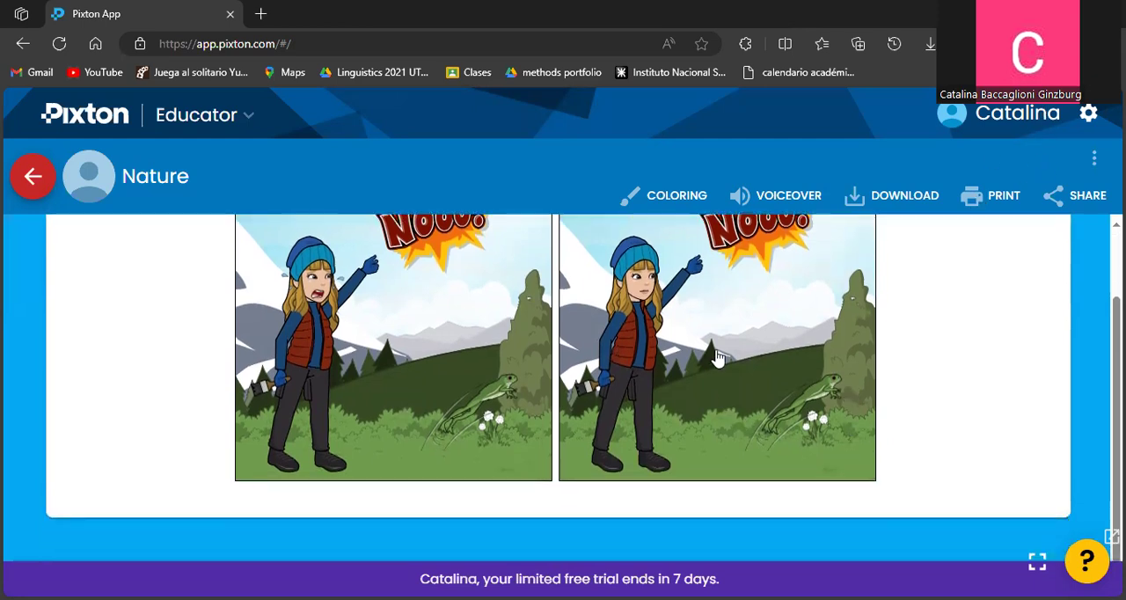
pyautogui.scroll(1, 661, 345)
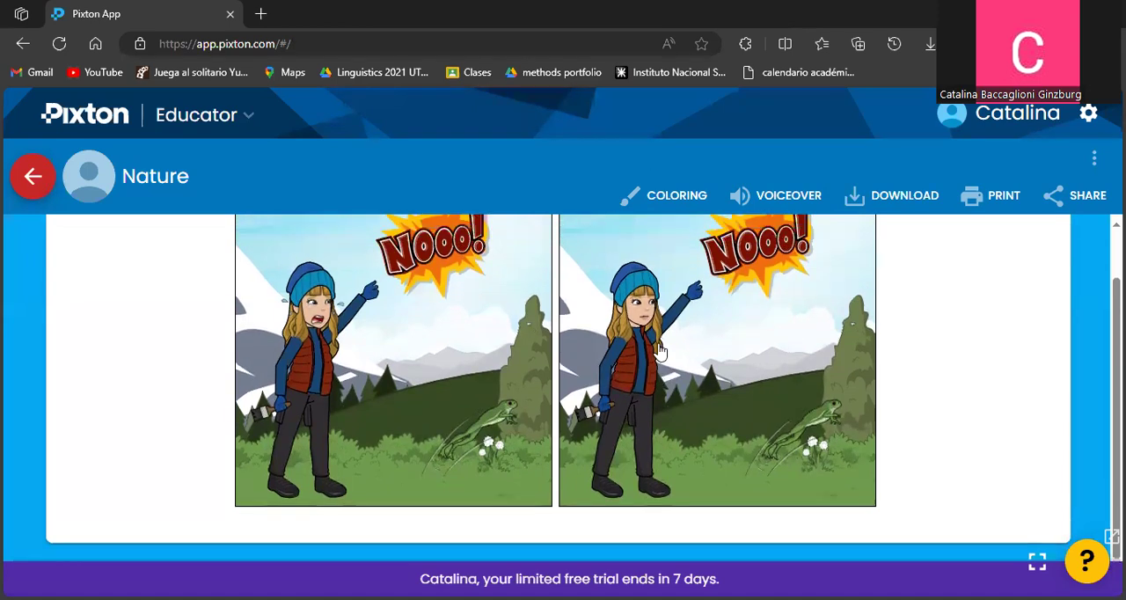